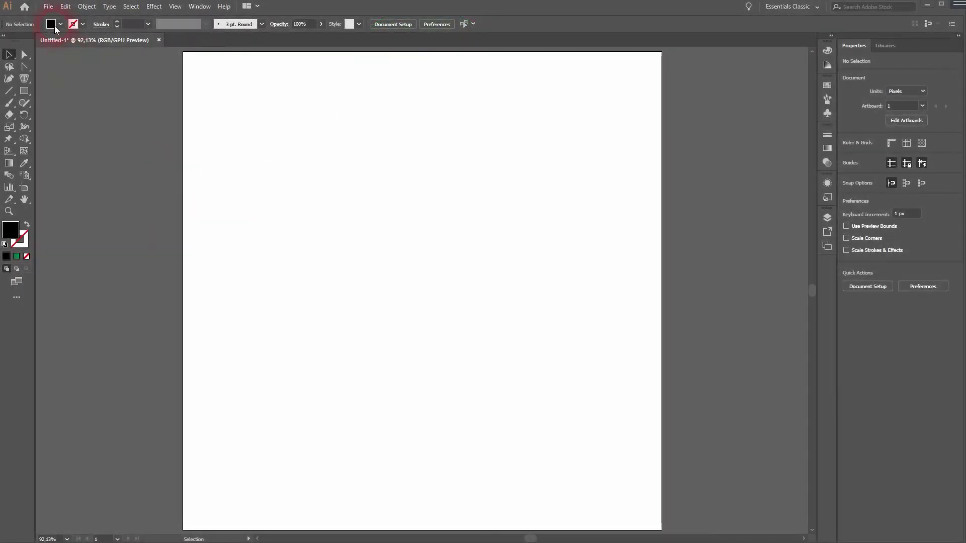
# - Draw a black-filled square about 183 px wide in the artboard's upper middle and rotate it 45° into a diamond
pyautogui.click(52, 24)
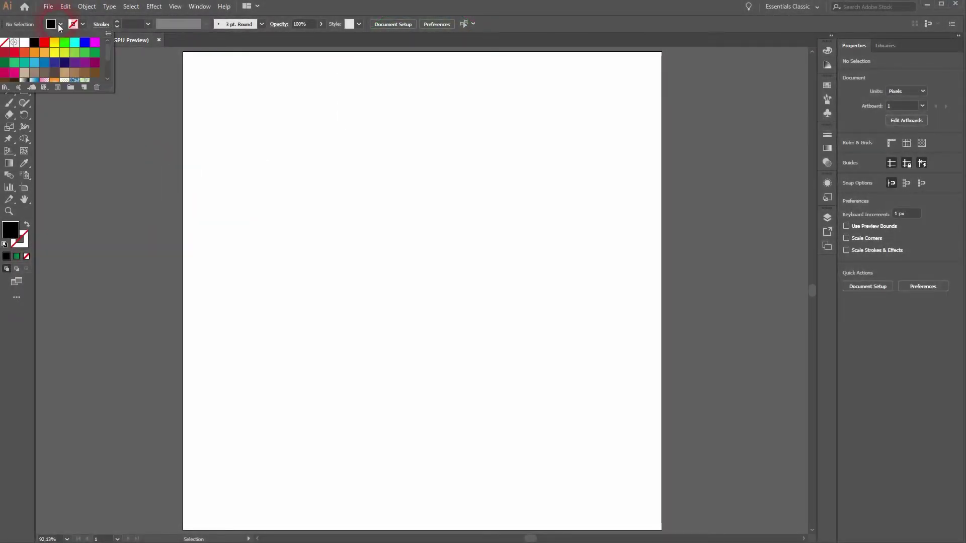
pyautogui.click(36, 45)
pyautogui.click(25, 91)
pyautogui.click(80, 95)
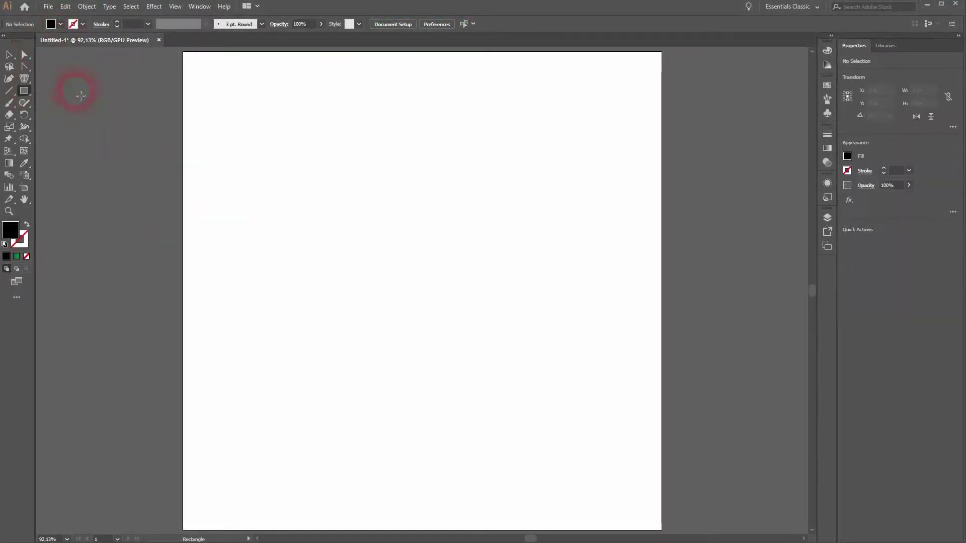
pyautogui.moveTo(369, 181)
pyautogui.mouseDown()
pyautogui.moveTo(416, 254)
pyautogui.moveTo(471, 295)
pyautogui.mouseUp()
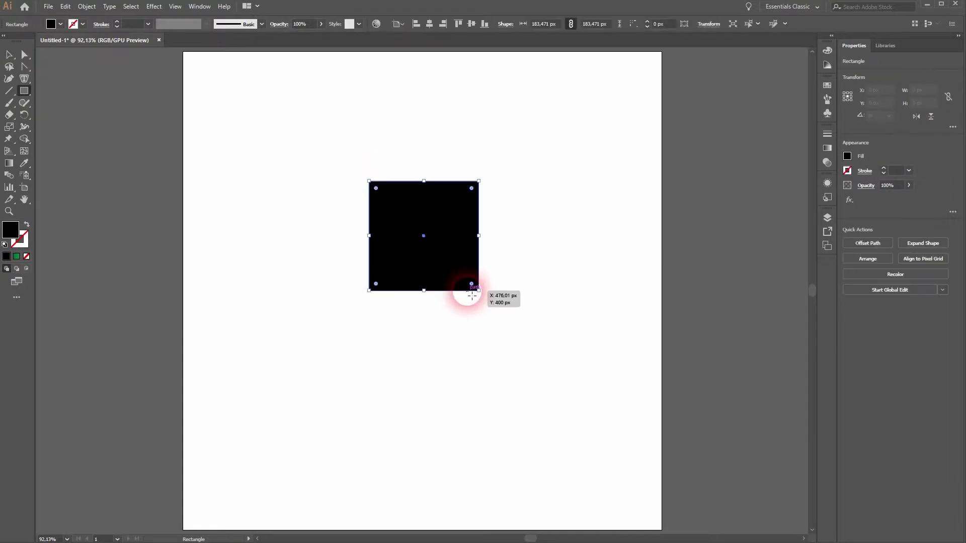
pyautogui.press('v')
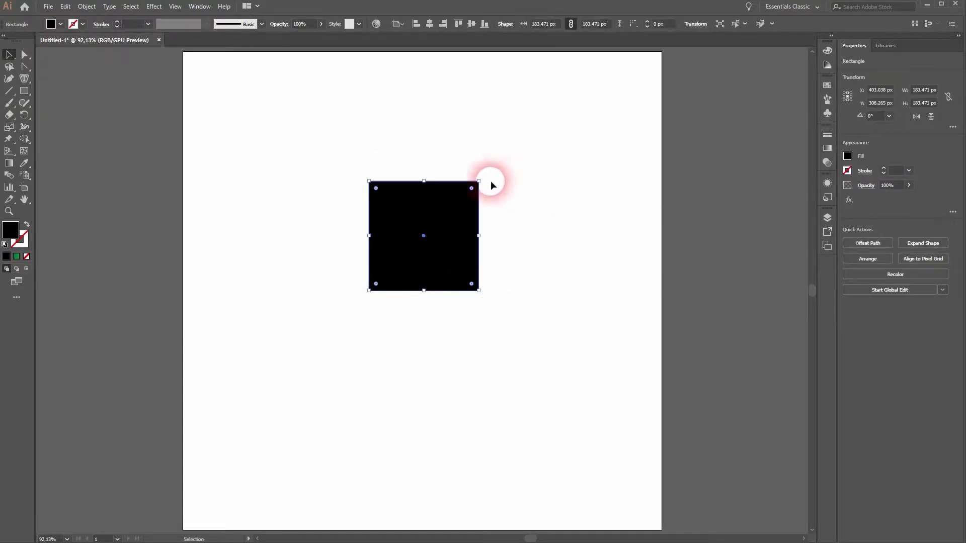
pyautogui.moveTo(483, 173); pyautogui.dragTo(423, 151)
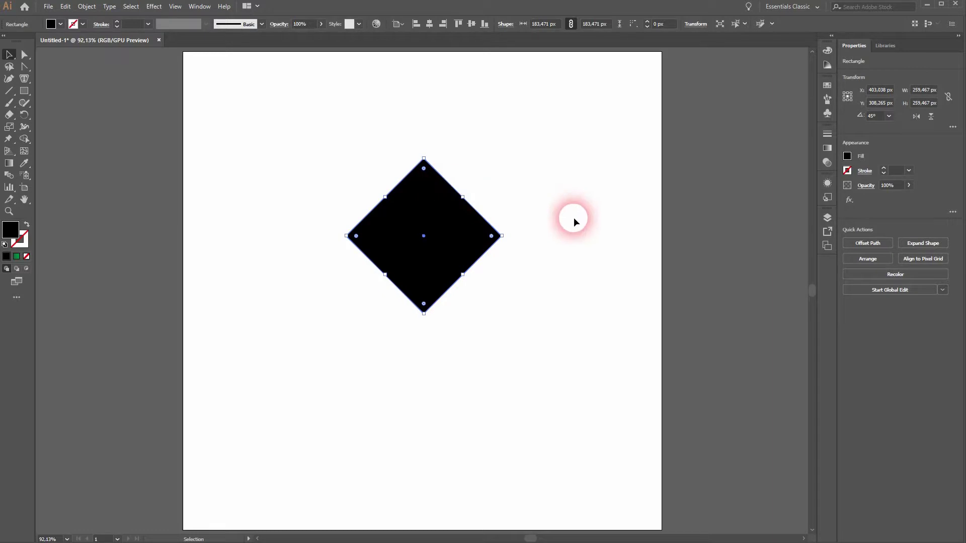
# - Bend the diamond's two upper edges outward into round lobes with the Anchor Point tool to form a heart, and toggle Smart Guides
pyautogui.click(26, 68)
pyautogui.click(83, 79)
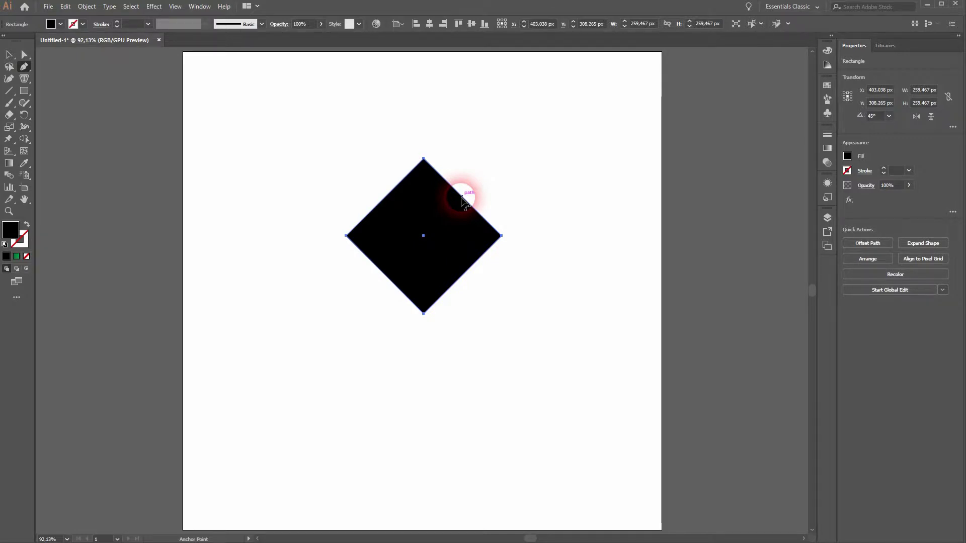
pyautogui.moveTo(461, 197); pyautogui.dragTo(510, 160)
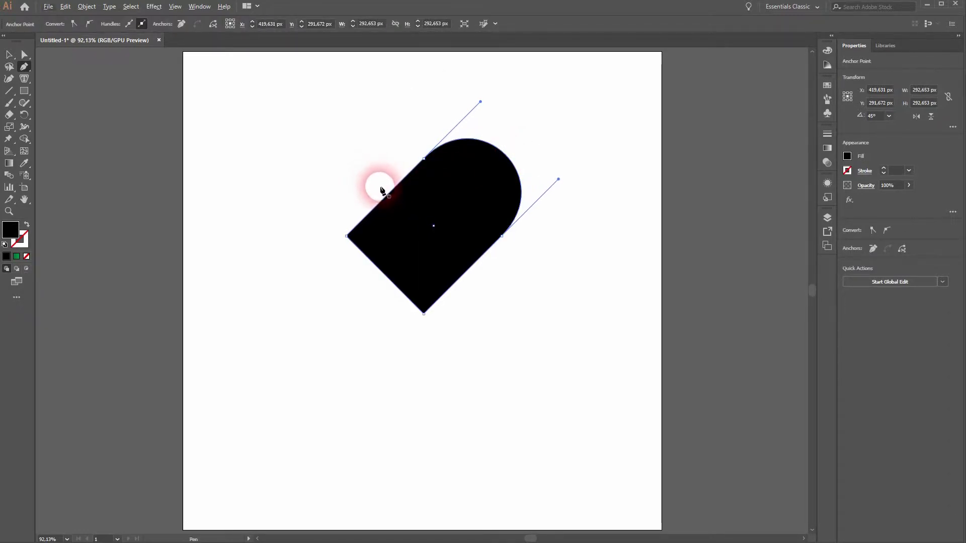
pyautogui.moveTo(390, 194); pyautogui.dragTo(358, 142)
pyautogui.click(175, 6)
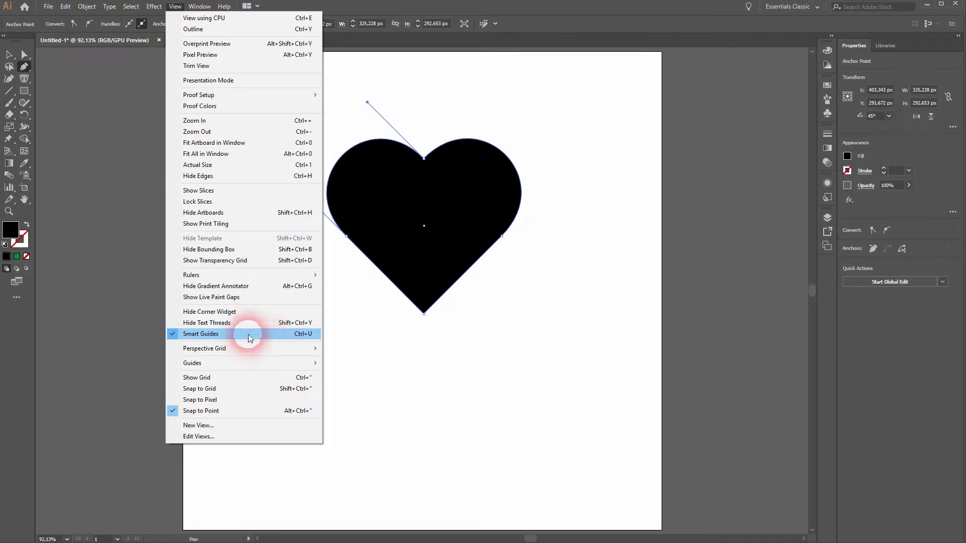
pyautogui.click(300, 334)
# - Select the whole heart and offset its path by 10 px with miter joins, using the preview
pyautogui.click(8, 55)
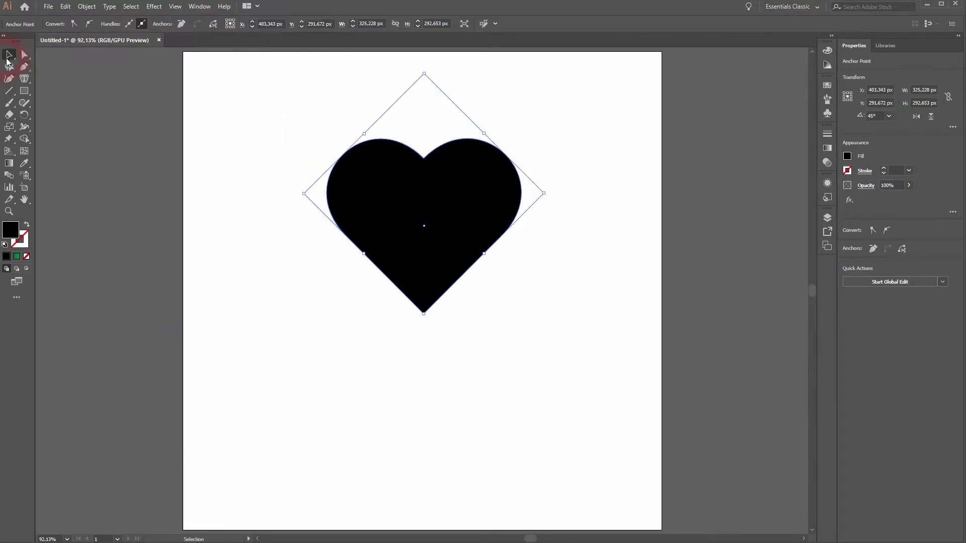
pyautogui.click(525, 351)
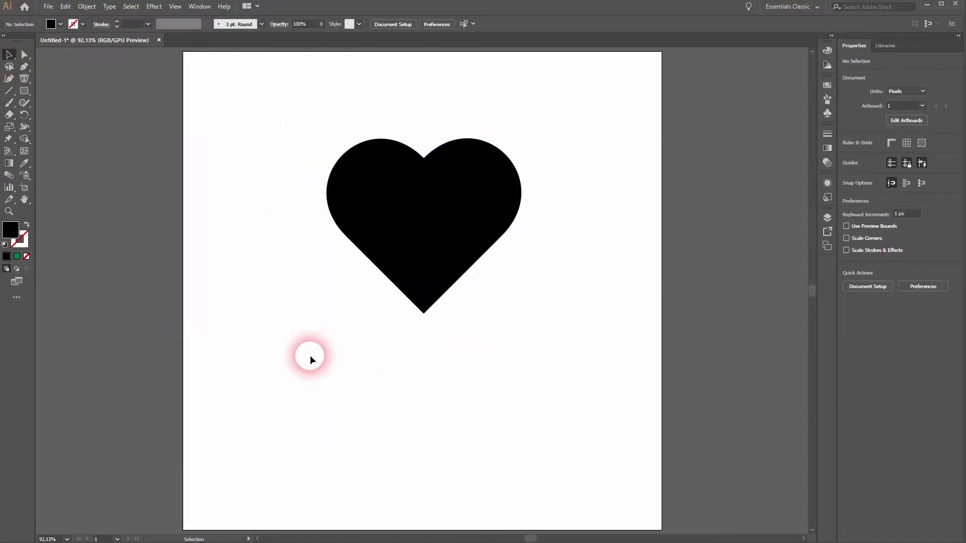
pyautogui.moveTo(303, 347); pyautogui.dragTo(602, 146)
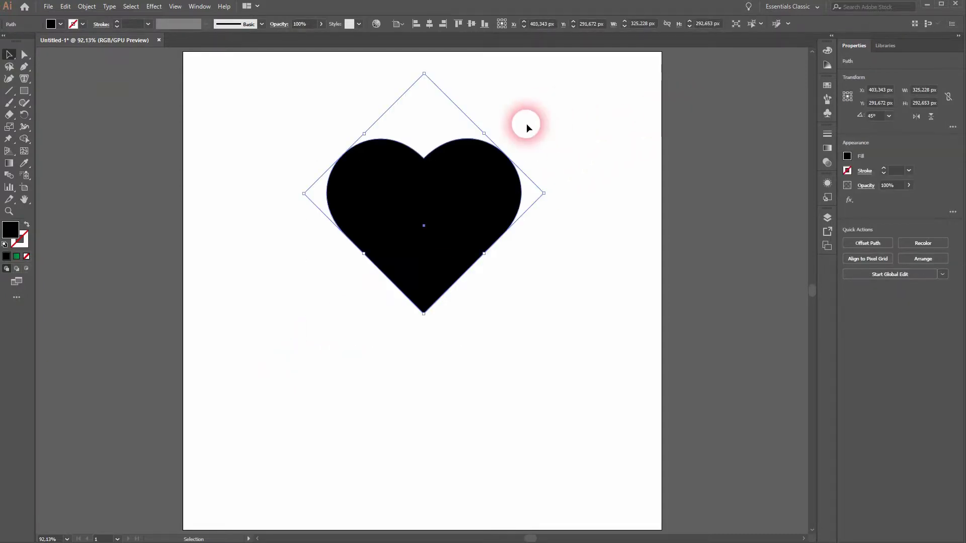
pyautogui.click(87, 6)
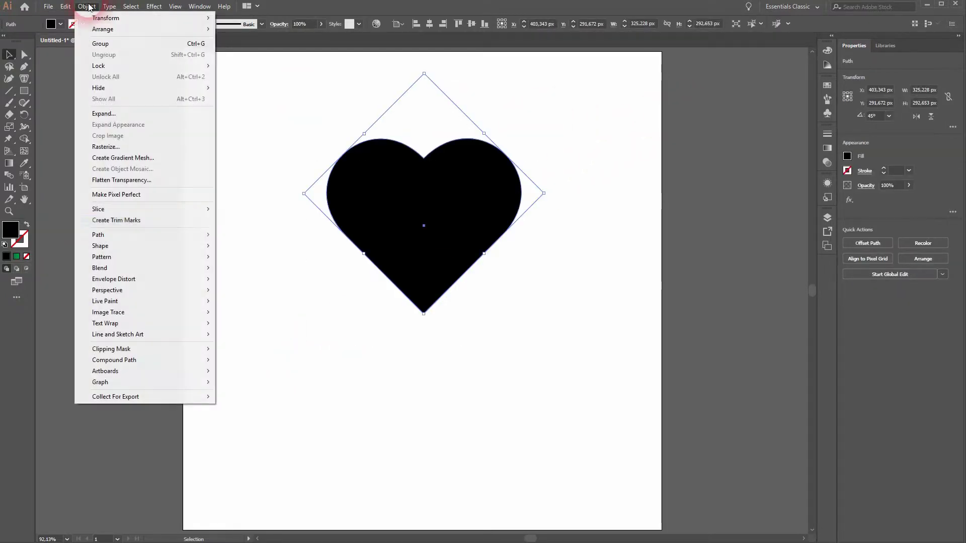
pyautogui.moveTo(174, 240)
pyautogui.click(273, 271)
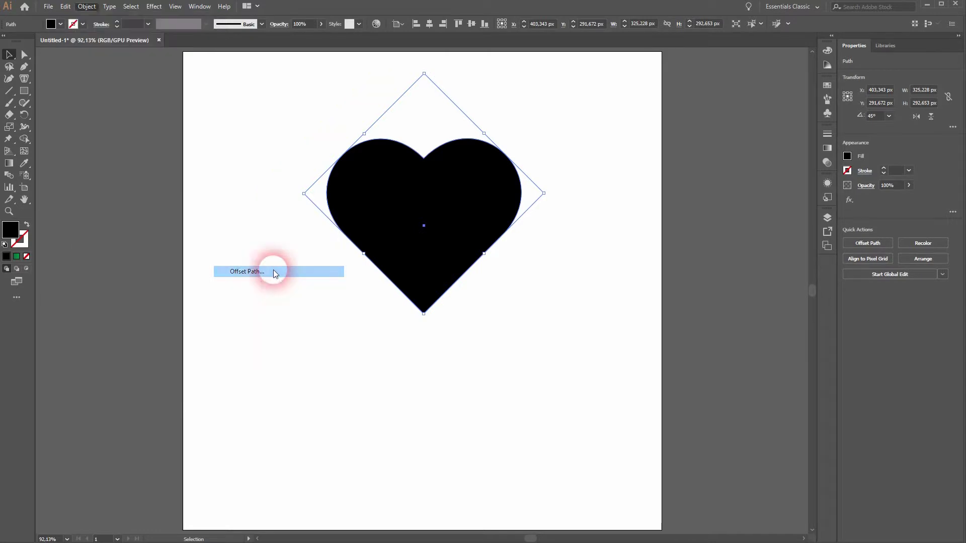
pyautogui.click(658, 246)
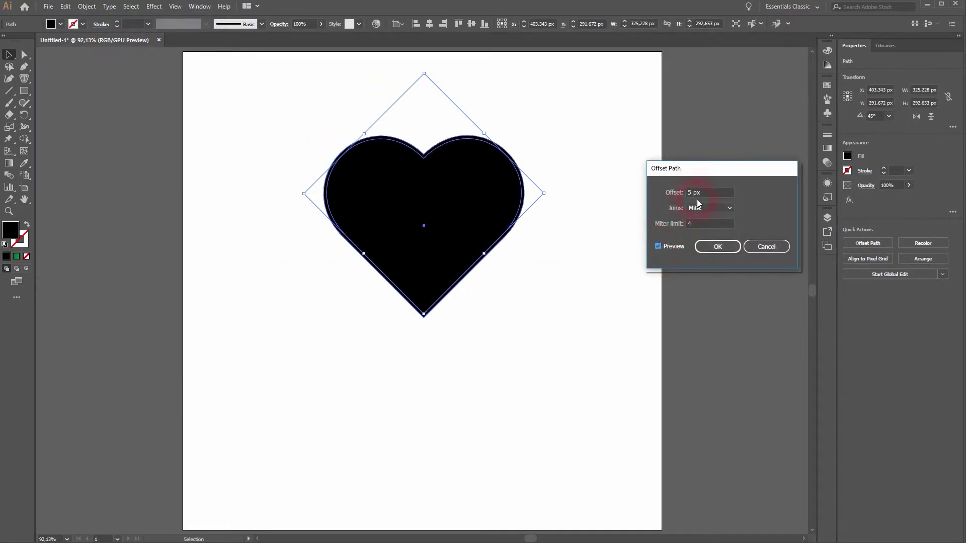
pyautogui.moveTo(692, 192); pyautogui.dragTo(683, 210)
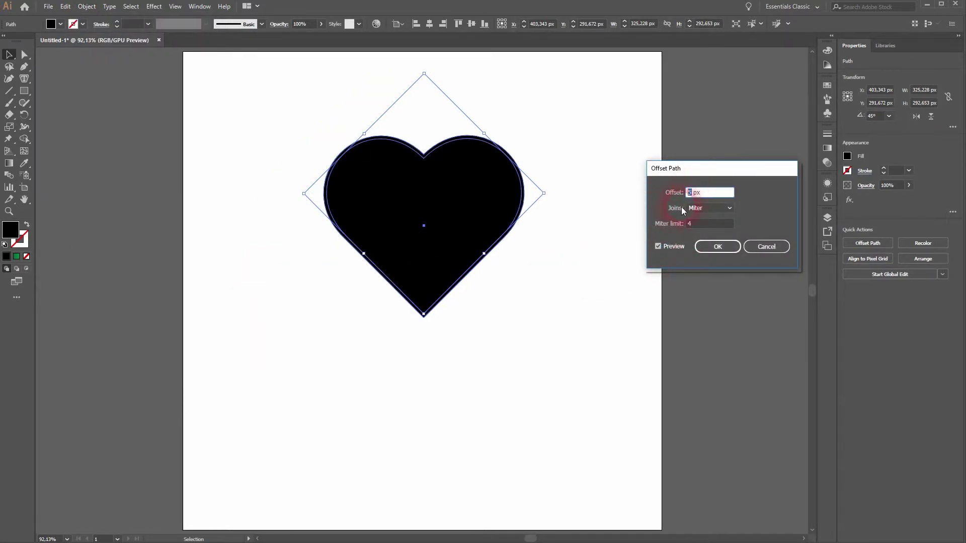
pyautogui.write('10')
pyautogui.click(658, 247)
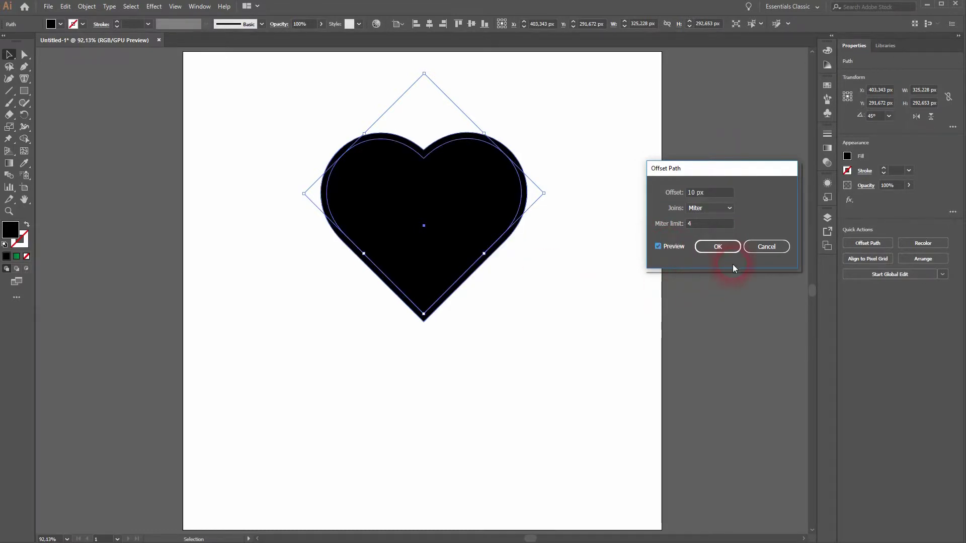
pyautogui.click(723, 252)
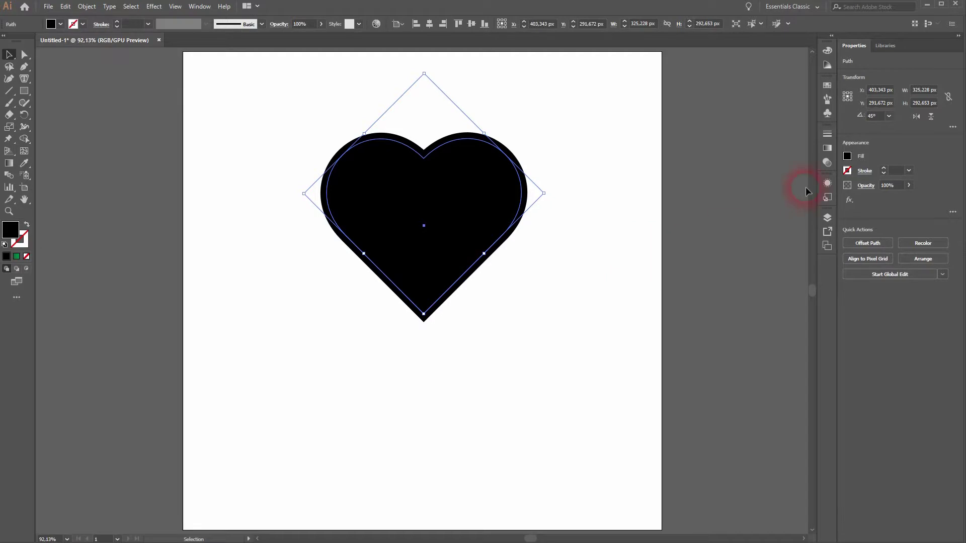
# - Fill the inner heart with the white-to-black linear gradient preset
pyautogui.click(200, 6)
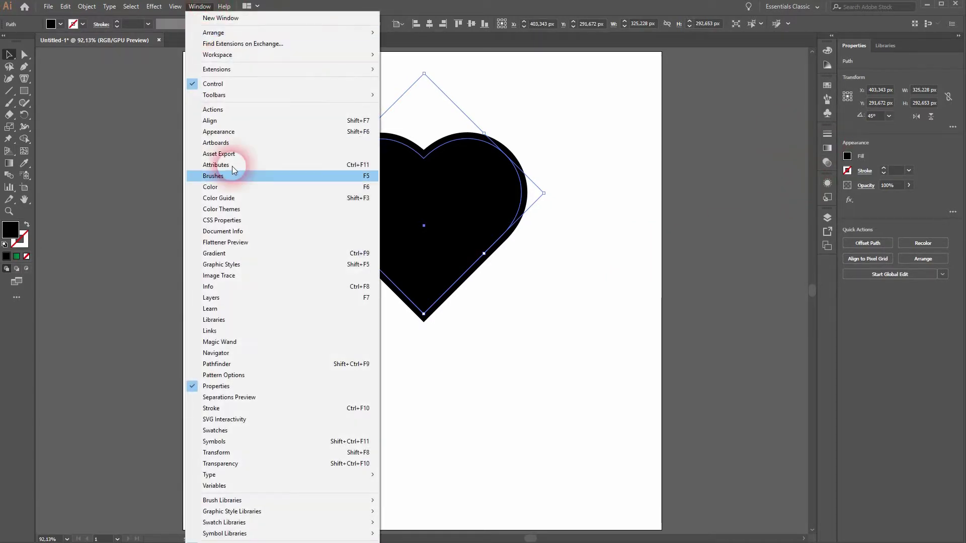
pyautogui.click(278, 253)
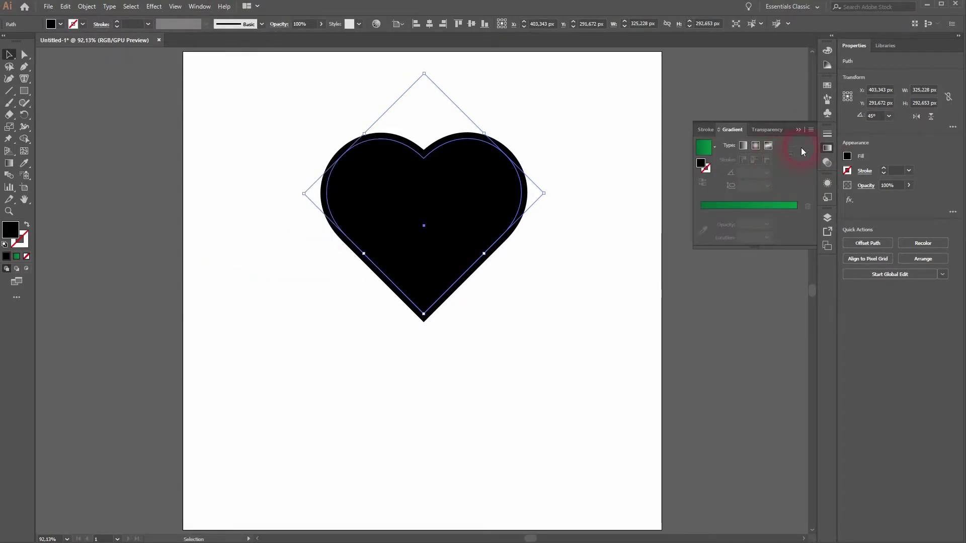
pyautogui.click(827, 155)
pyautogui.click(827, 154)
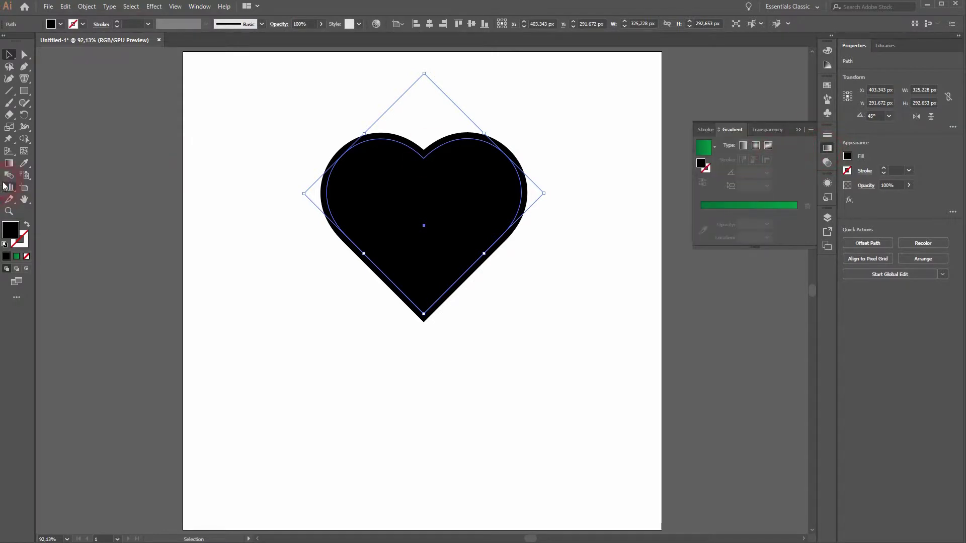
pyautogui.click(14, 166)
pyautogui.click(445, 179)
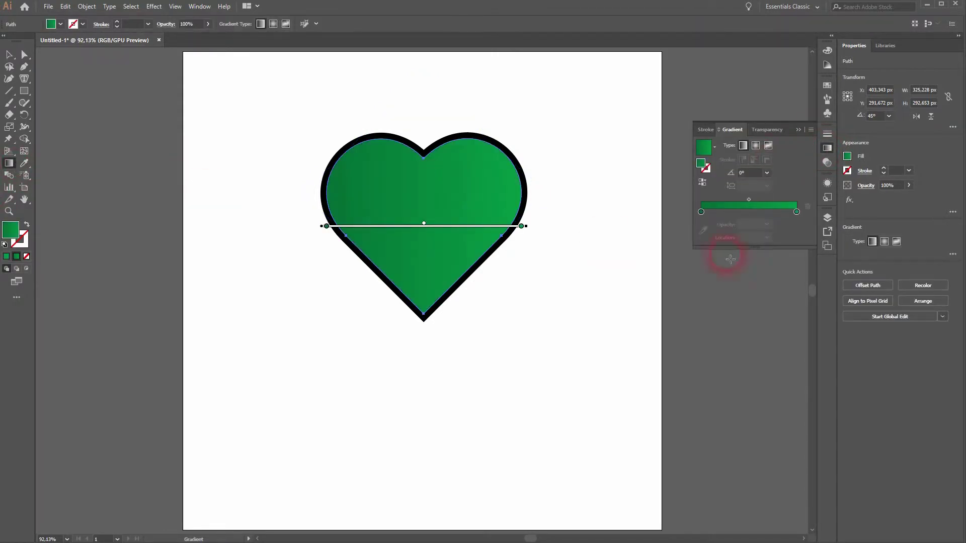
pyautogui.click(714, 147)
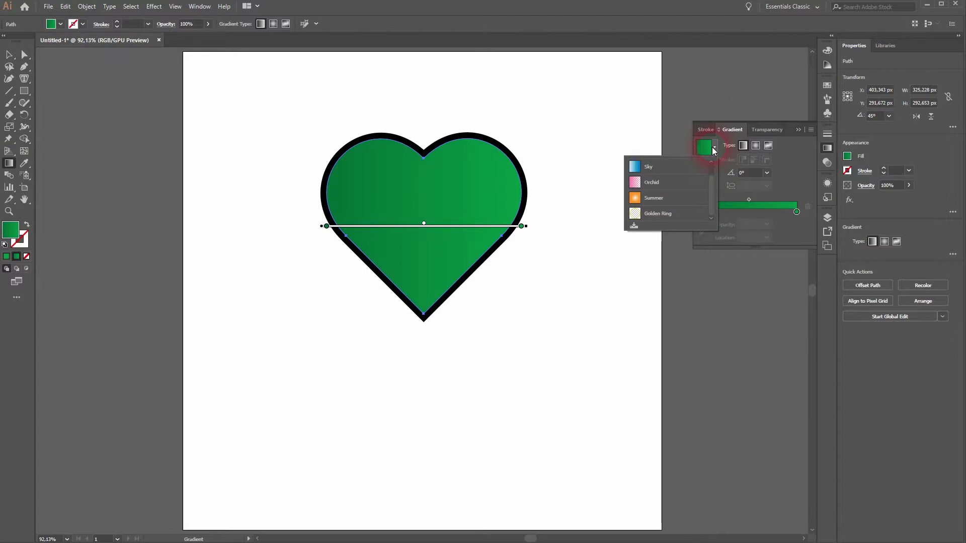
pyautogui.click(656, 153)
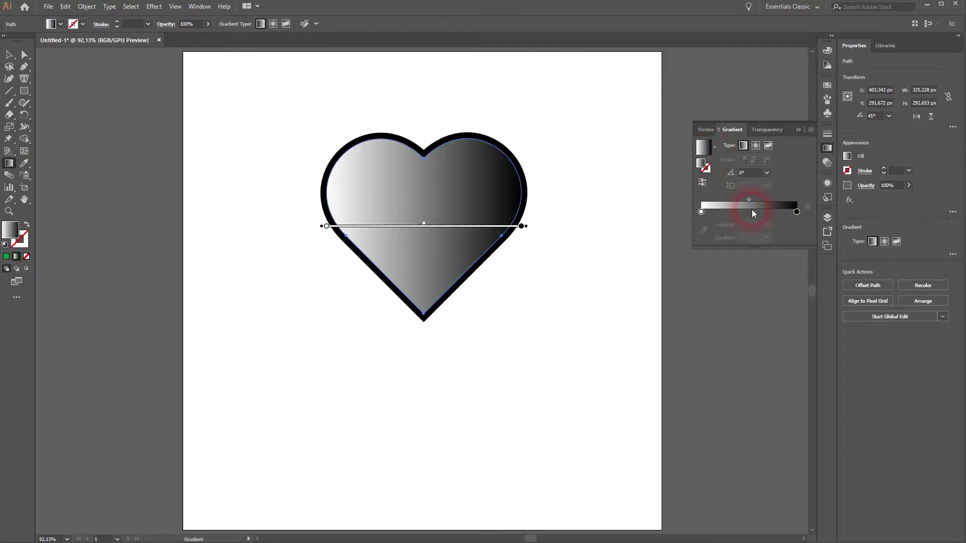
# - Recolor the gradient's white stop to dark green and its black stop to light green
pyautogui.doubleClick(701, 212)
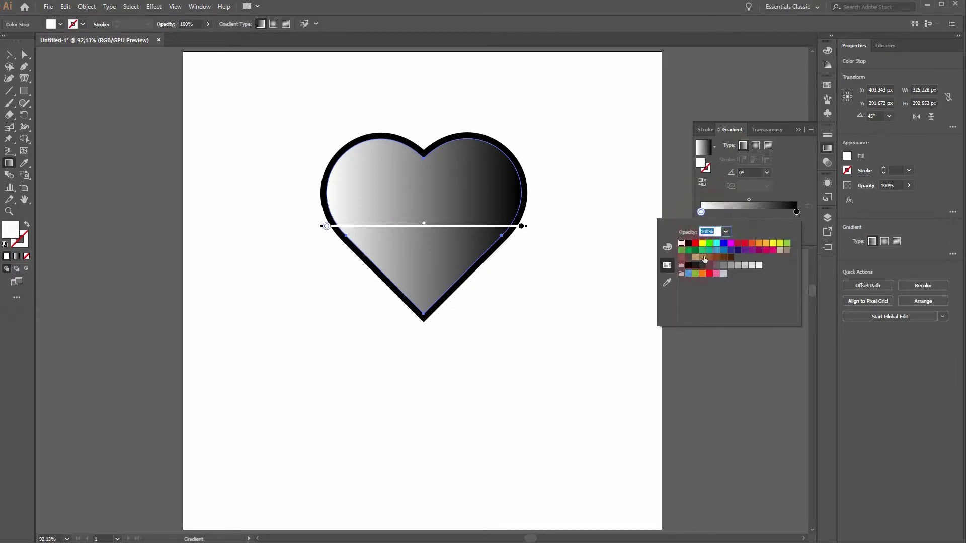
pyautogui.click(698, 253)
pyautogui.click(801, 189)
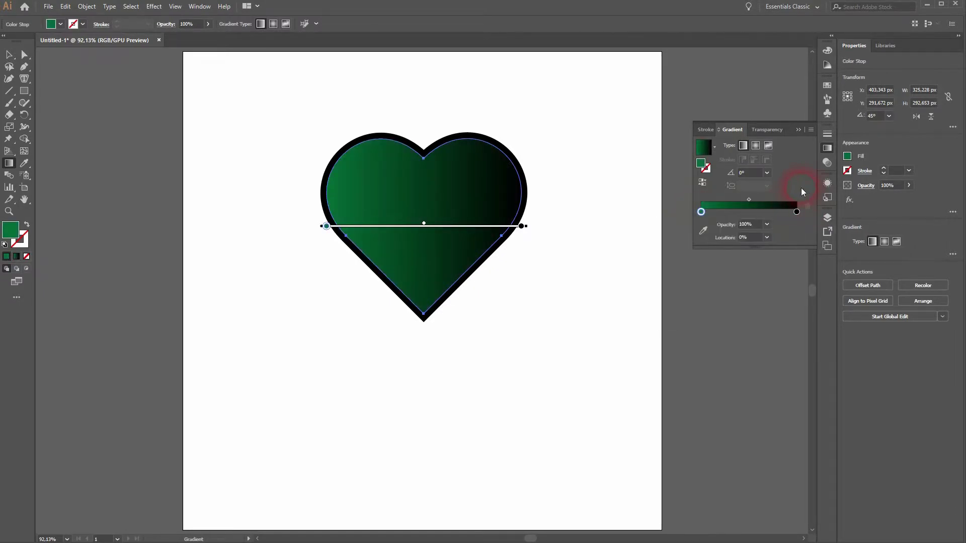
pyautogui.doubleClick(797, 211)
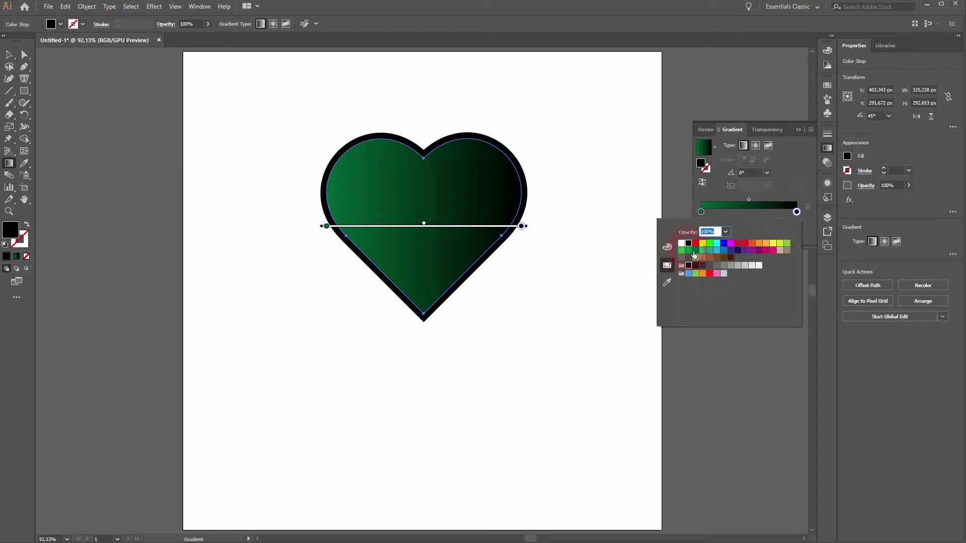
pyautogui.click(694, 251)
pyautogui.click(682, 251)
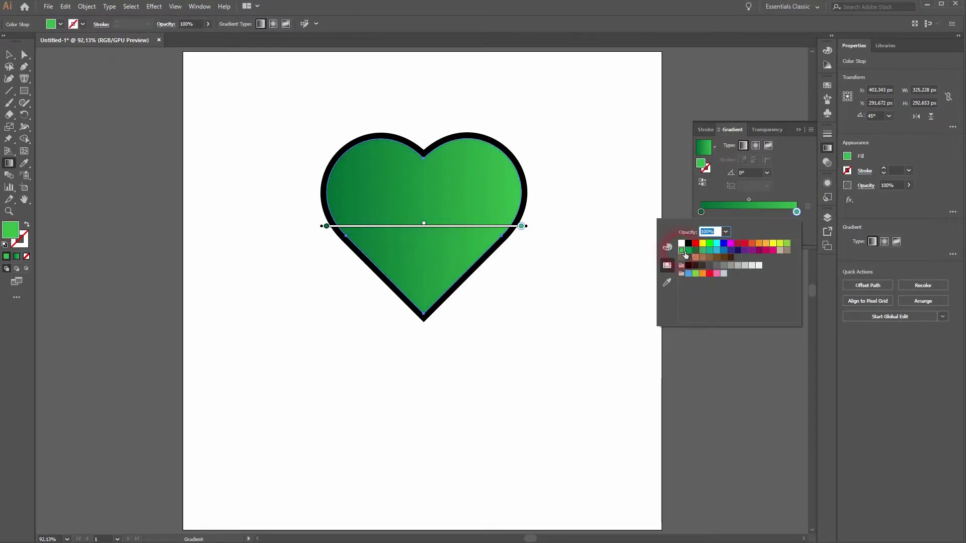
pyautogui.click(736, 230)
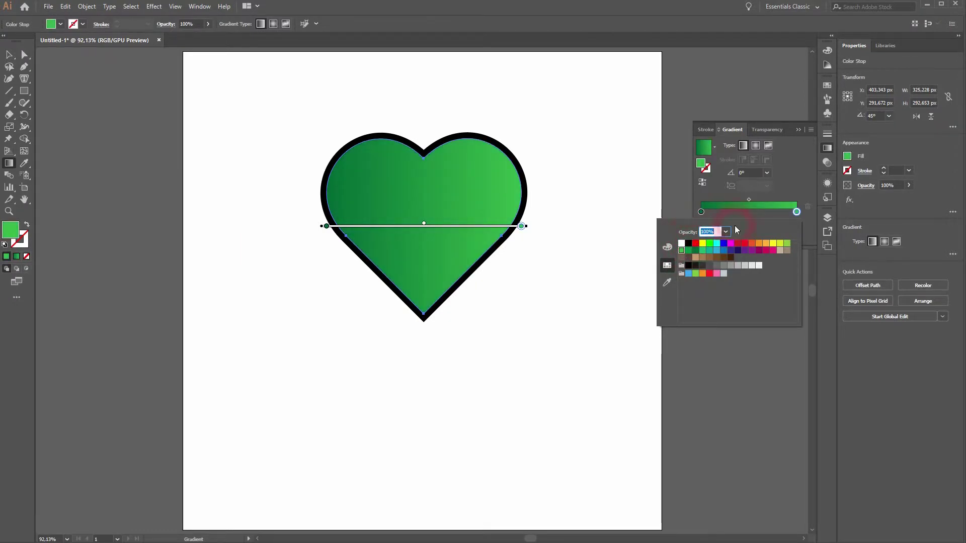
# - Turn the gradient to about 89° so it runs from dark green at the heart's bottom tip to light green at its top notch
pyautogui.click(521, 226)
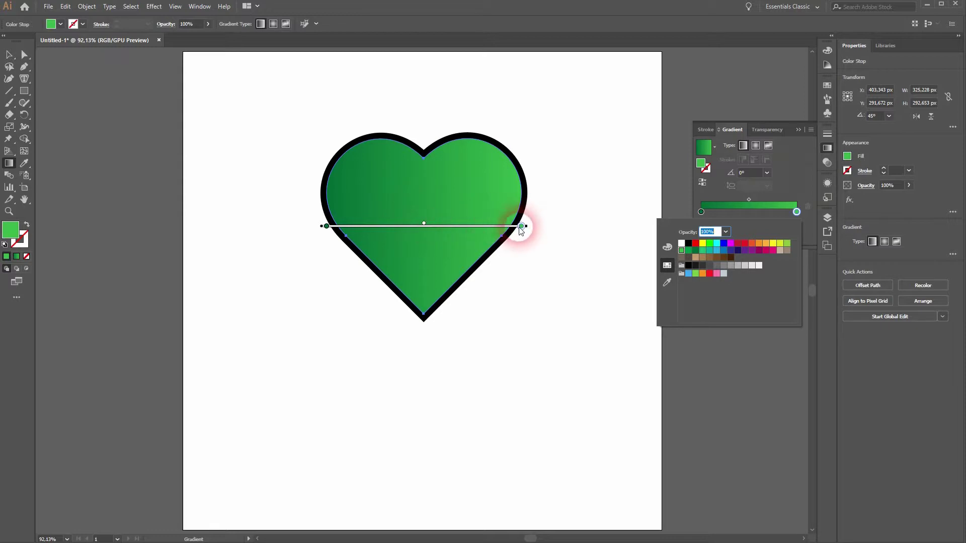
pyautogui.moveTo(524, 228)
pyautogui.mouseDown()
pyautogui.moveTo(446, 223)
pyautogui.moveTo(522, 228)
pyautogui.moveTo(512, 176)
pyautogui.mouseUp()
pyautogui.click(367, 262)
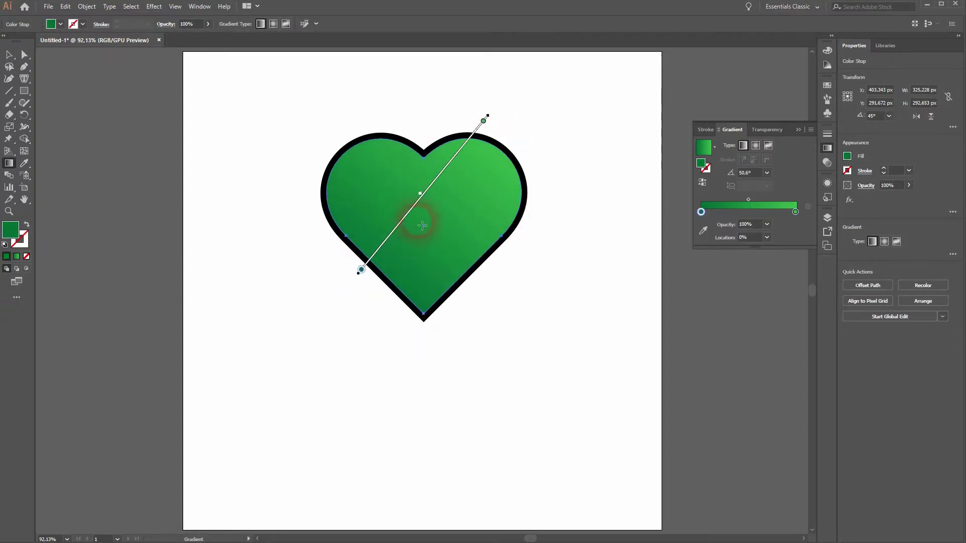
pyautogui.click(420, 201)
pyautogui.click(414, 207)
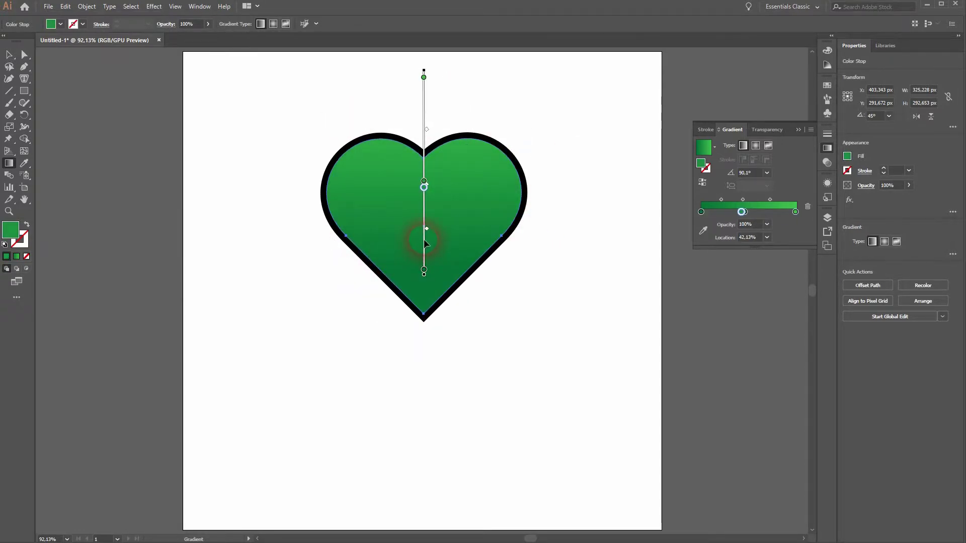
pyautogui.moveTo(424, 240); pyautogui.dragTo(426, 304)
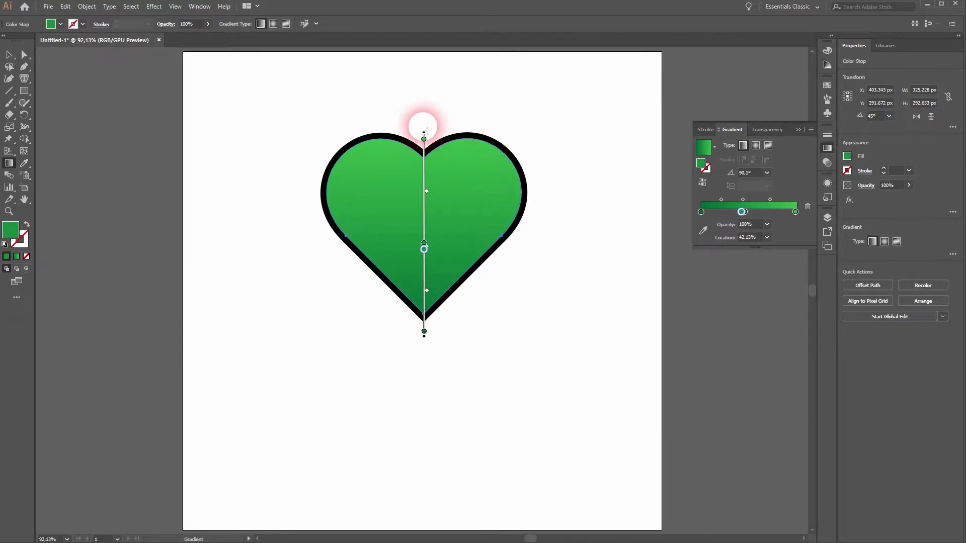
pyautogui.moveTo(428, 134); pyautogui.dragTo(430, 134)
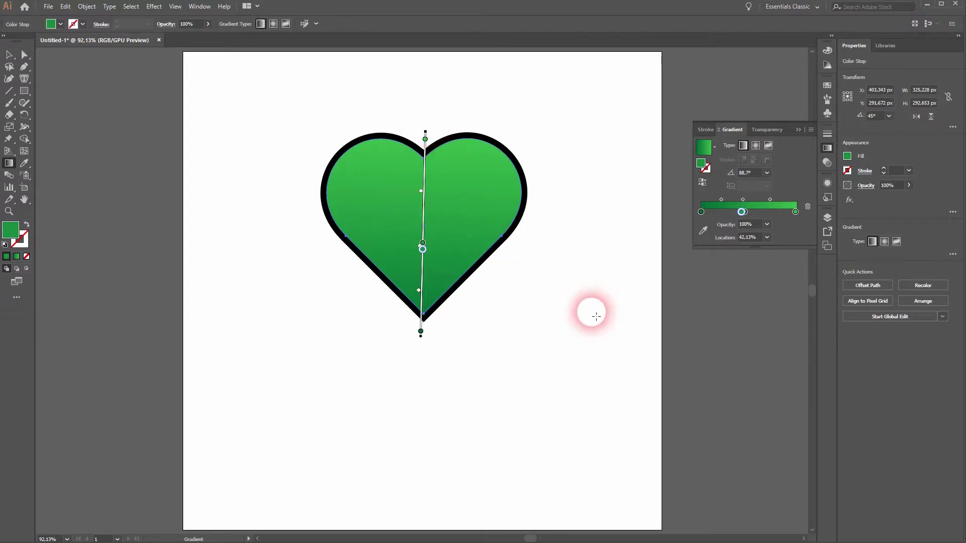
# - Delete the two extra middle color stops from the gradient and move the light green stop to a location of about 97%
pyautogui.click(761, 223)
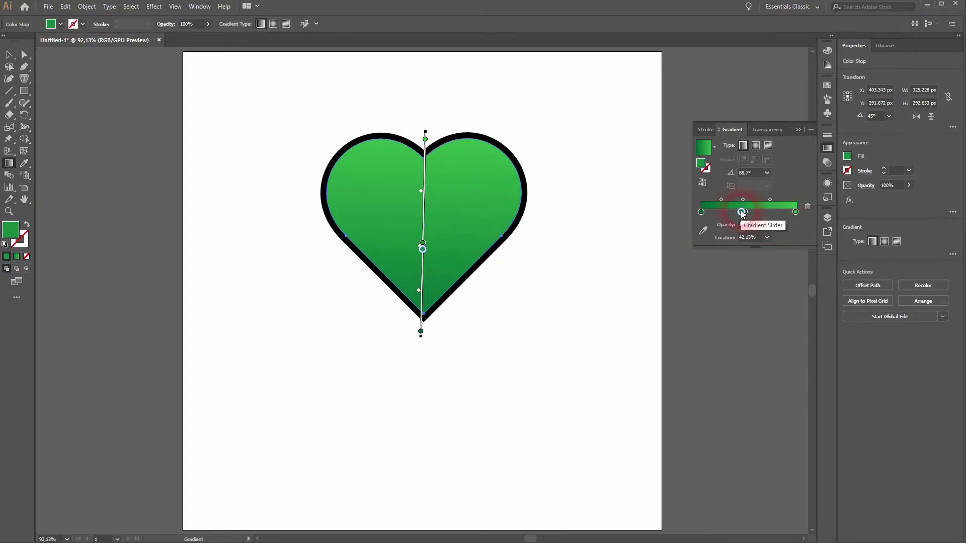
pyautogui.press('Delete')
pyautogui.click(744, 212)
pyautogui.press('Delete')
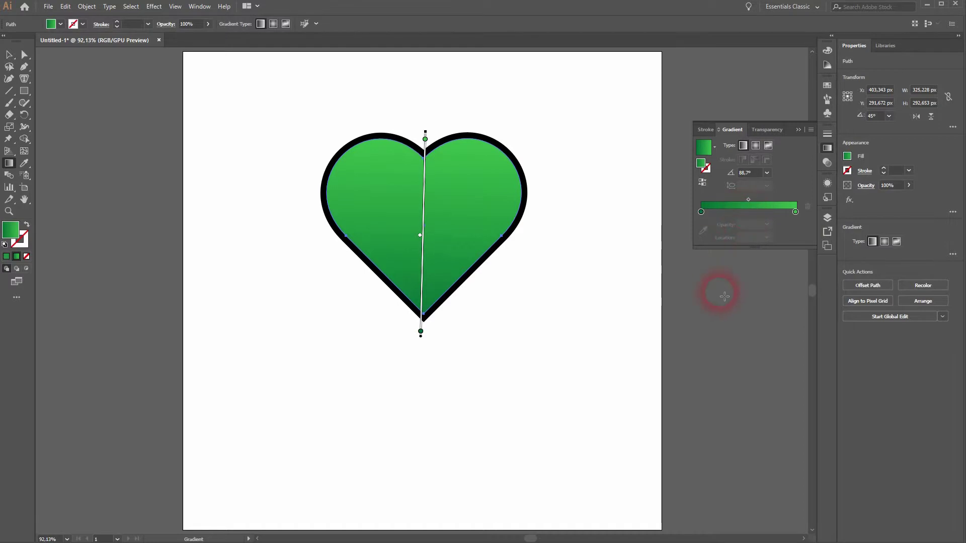
pyautogui.moveTo(425, 144)
pyautogui.mouseDown()
pyautogui.moveTo(417, 214)
pyautogui.moveTo(425, 137)
pyautogui.moveTo(427, 147)
pyautogui.mouseUp()
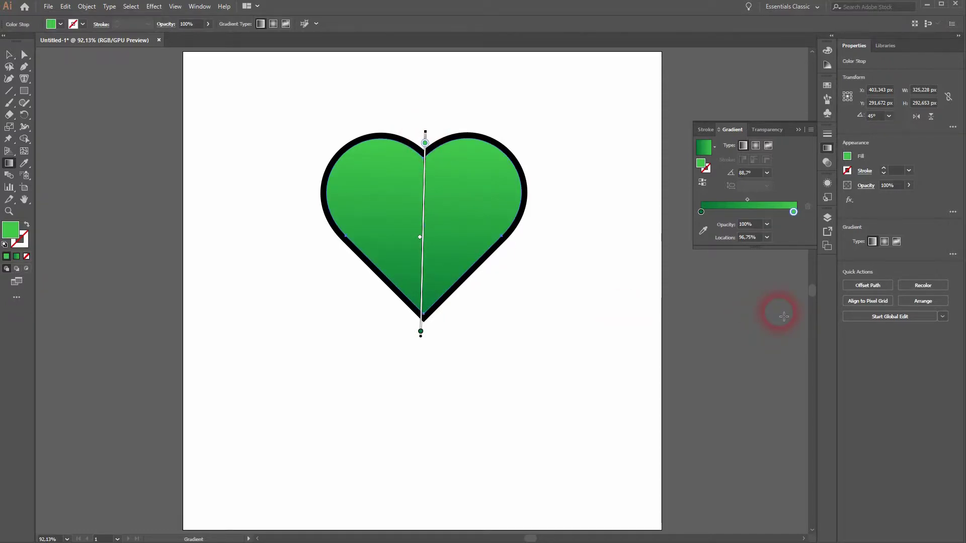
# - Fill the black outer heart with the dark-to-light green linear gradient
pyautogui.click(838, 119)
pyautogui.click(527, 185)
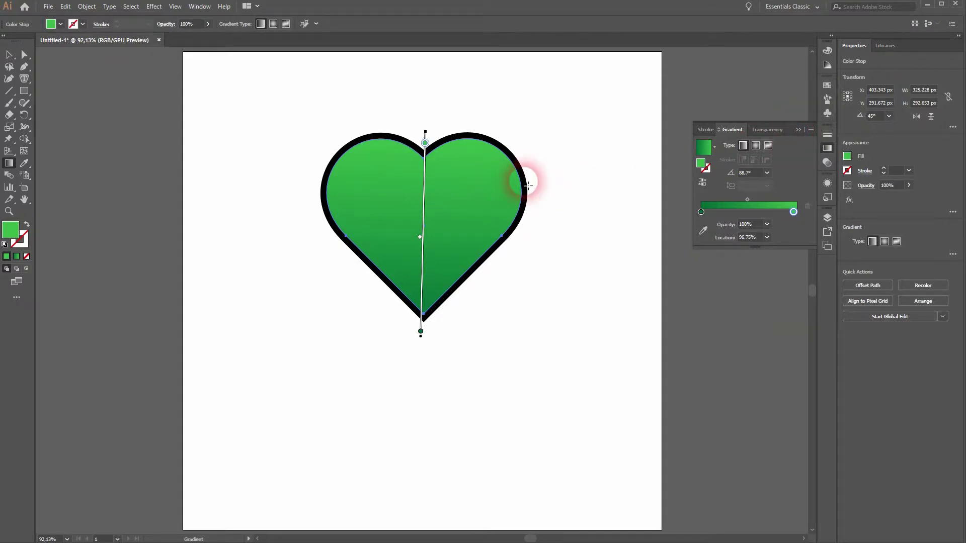
pyautogui.press('v')
pyautogui.click(526, 186)
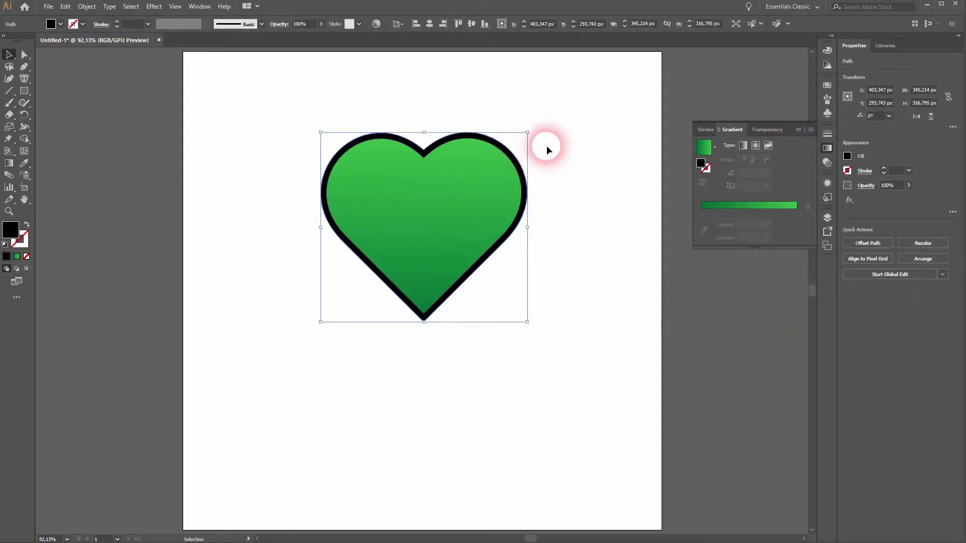
pyautogui.click(9, 163)
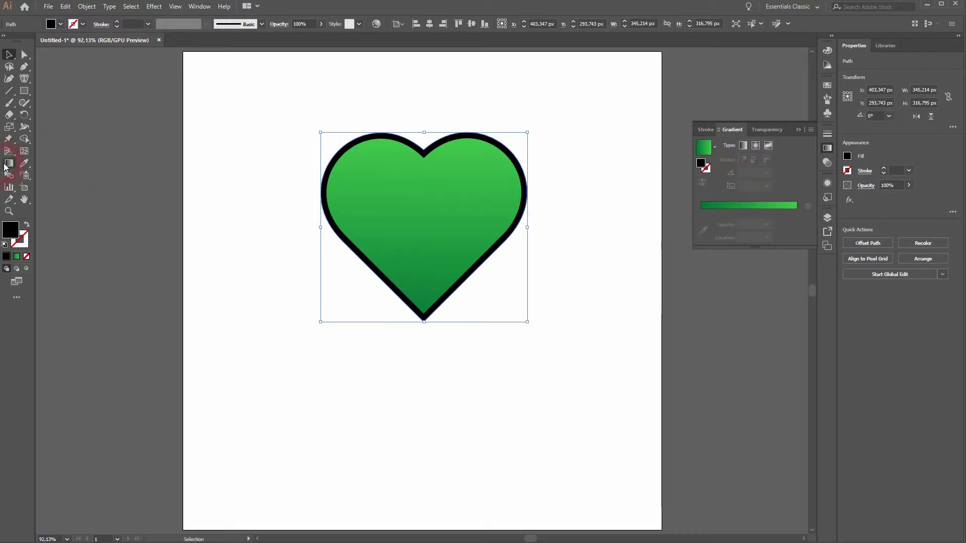
pyautogui.click(355, 168)
pyautogui.click(525, 178)
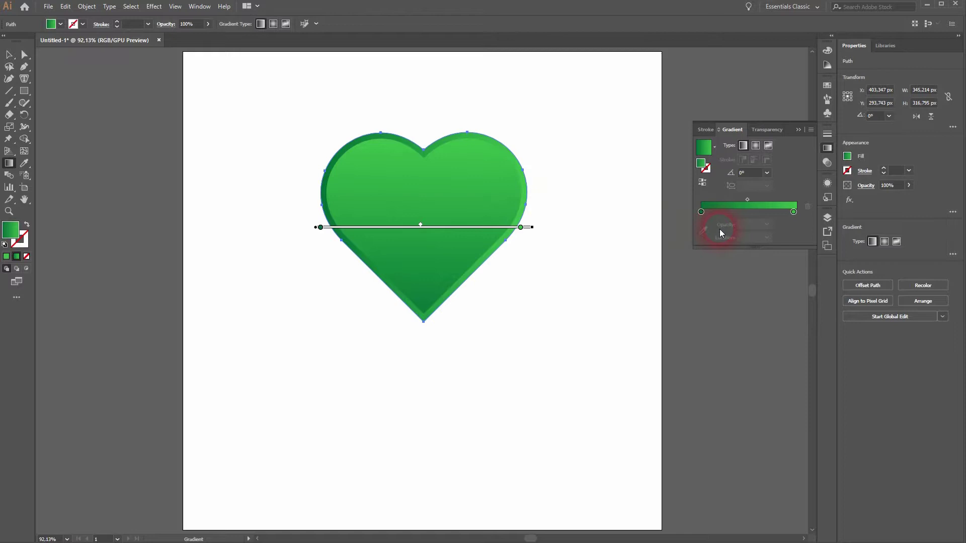
# - Recolor the light green stop of the outer heart's gradient to the medium green swatch R=0 G=146 B=69
pyautogui.doubleClick(794, 211)
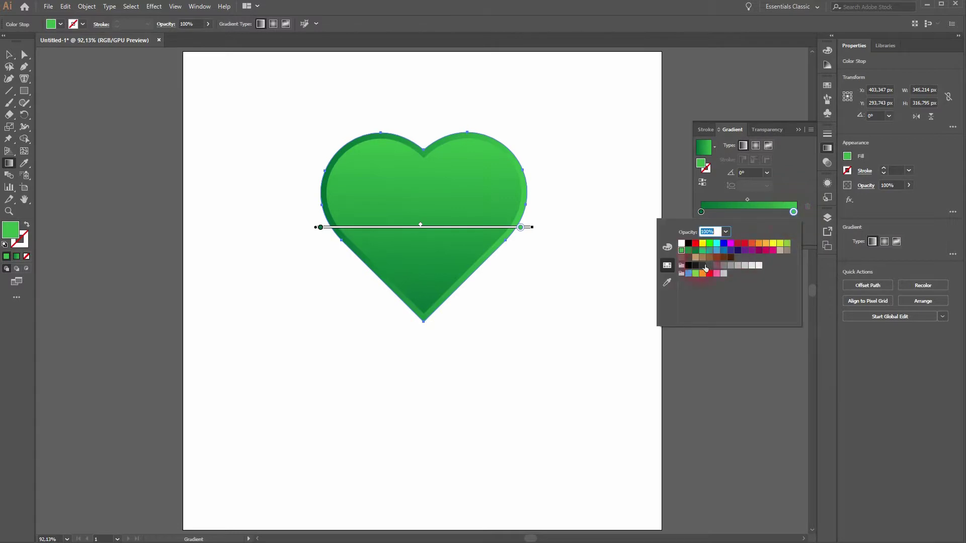
pyautogui.click(690, 251)
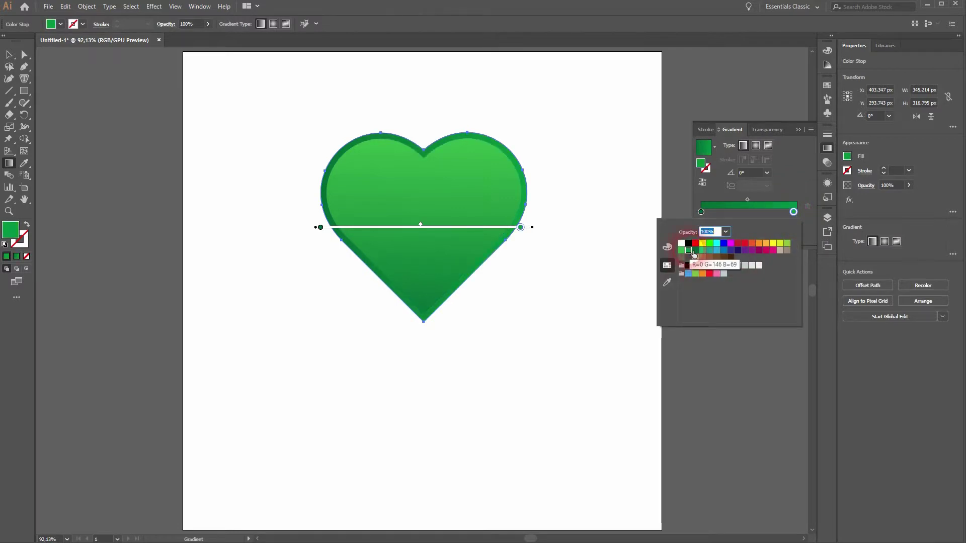
pyautogui.press('Escape')
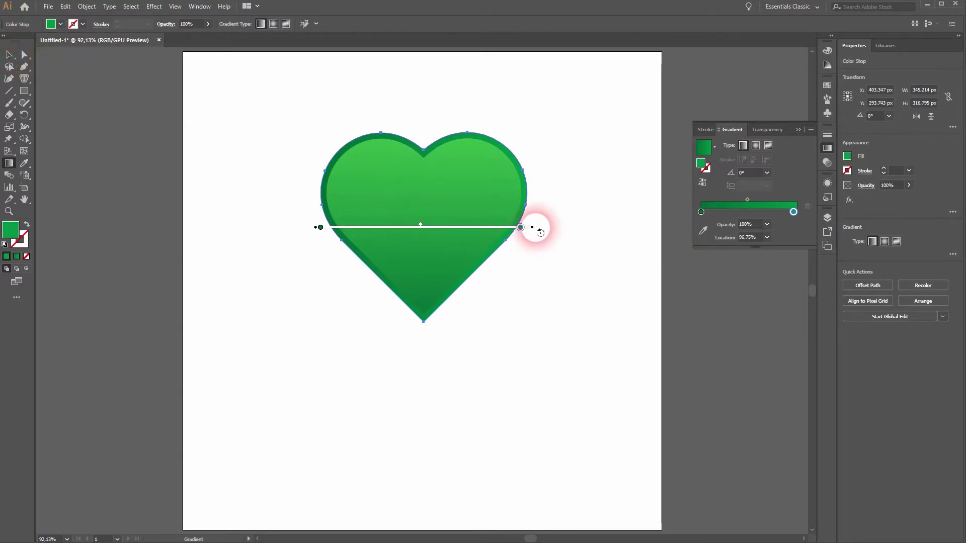
# - Turn the outer heart's gradient to about 90° and move its stops to the top notch and the bottom tip, the dark one at about 6%
pyautogui.moveTo(535, 225)
pyautogui.mouseDown()
pyautogui.moveTo(410, 138)
pyautogui.moveTo(321, 118)
pyautogui.mouseUp()
pyautogui.moveTo(423, 119); pyautogui.dragTo(422, 222)
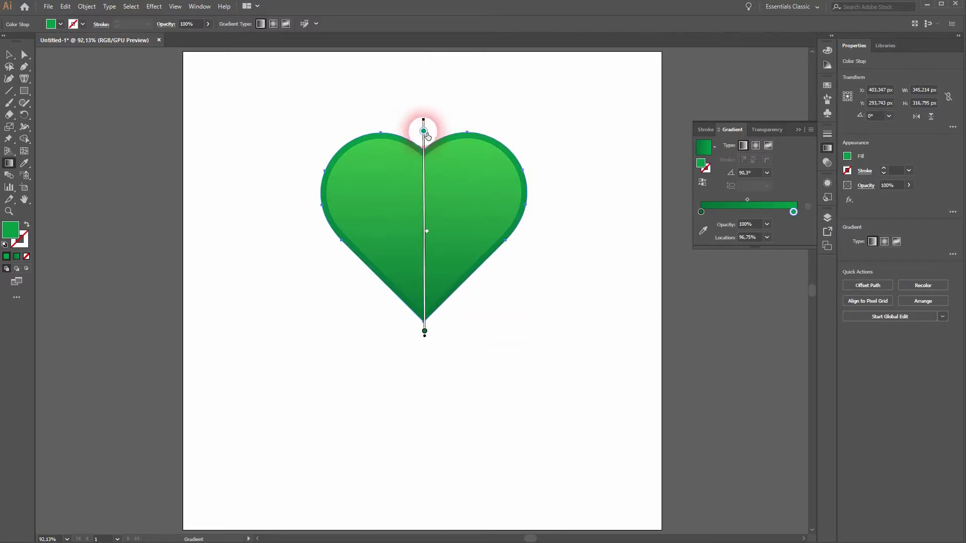
pyautogui.moveTo(424, 131)
pyautogui.mouseDown()
pyautogui.moveTo(425, 242)
pyautogui.moveTo(428, 158)
pyautogui.mouseUp()
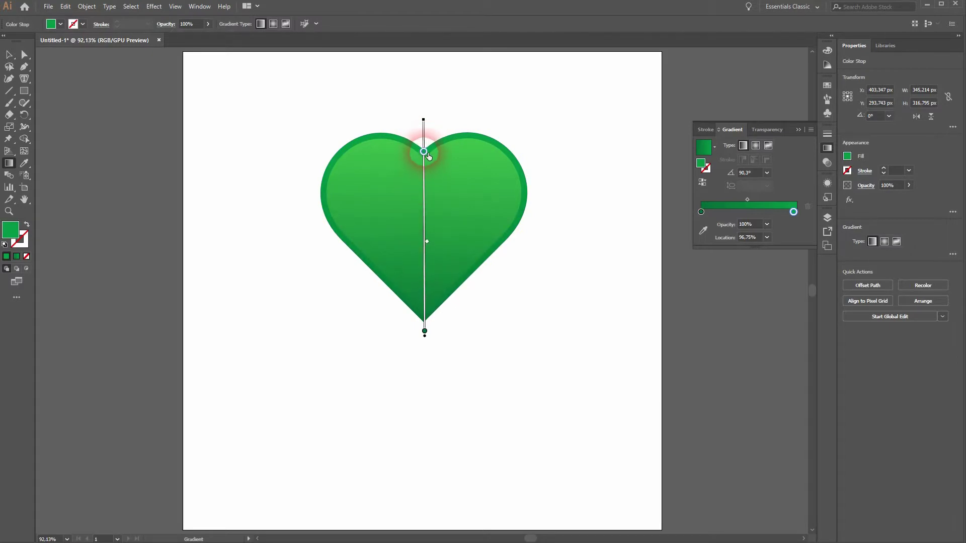
pyautogui.moveTo(425, 331)
pyautogui.mouseDown()
pyautogui.moveTo(425, 284)
pyautogui.moveTo(424, 317)
pyautogui.mouseUp()
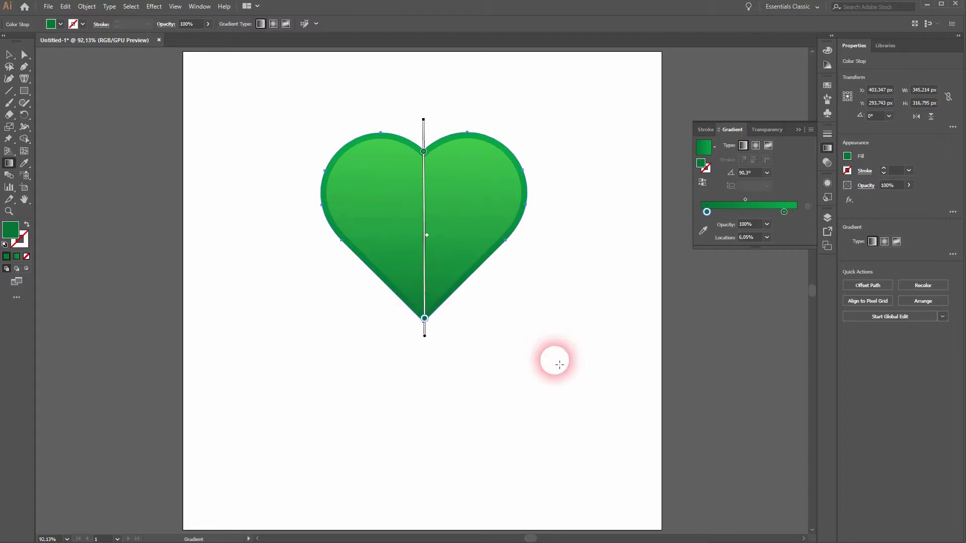
pyautogui.click(9, 55)
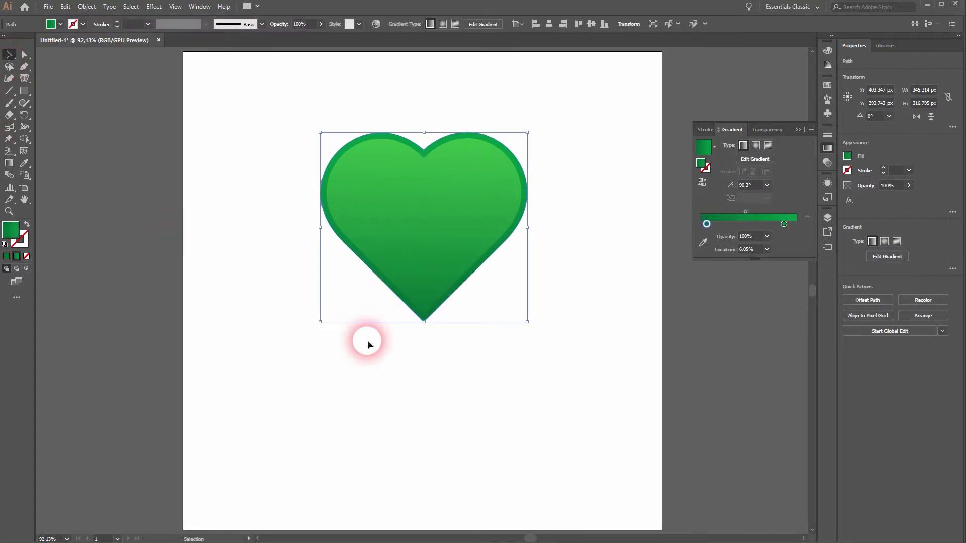
pyautogui.click(519, 387)
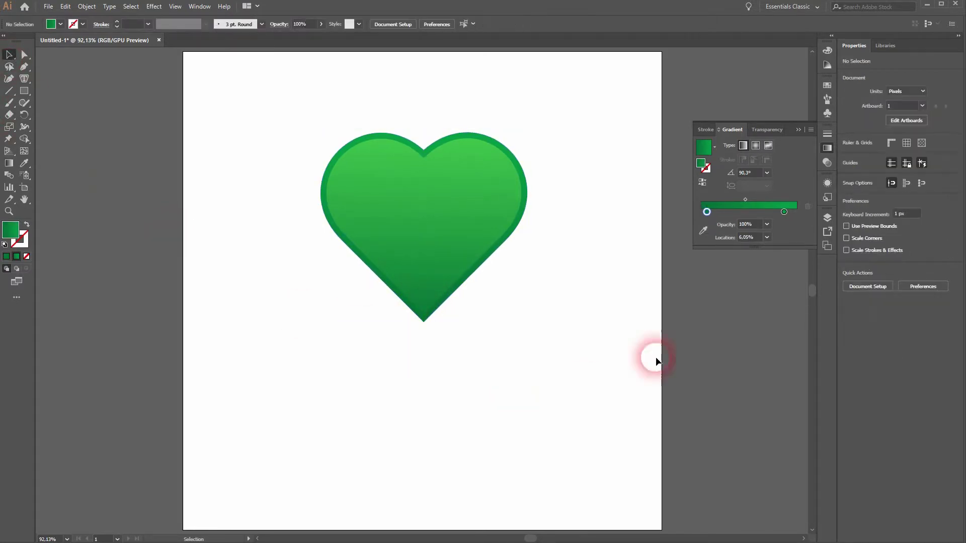
pyautogui.click(799, 132)
# - Select both heart shapes and create a copy rotated 120° (360/3) around the heart's bottom tip
pyautogui.click(310, 383)
pyautogui.moveTo(325, 350); pyautogui.dragTo(264, 358)
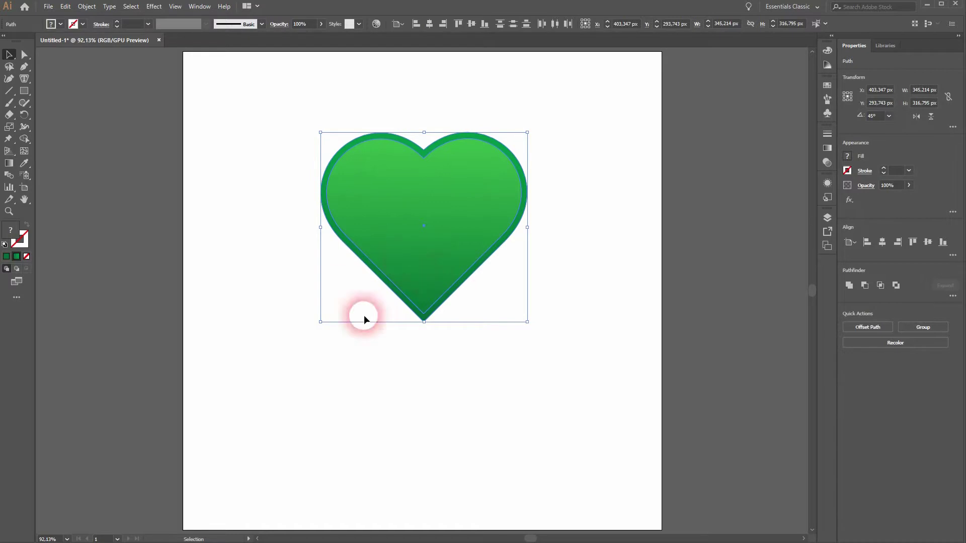
pyautogui.rightClick(26, 116)
pyautogui.click(59, 116)
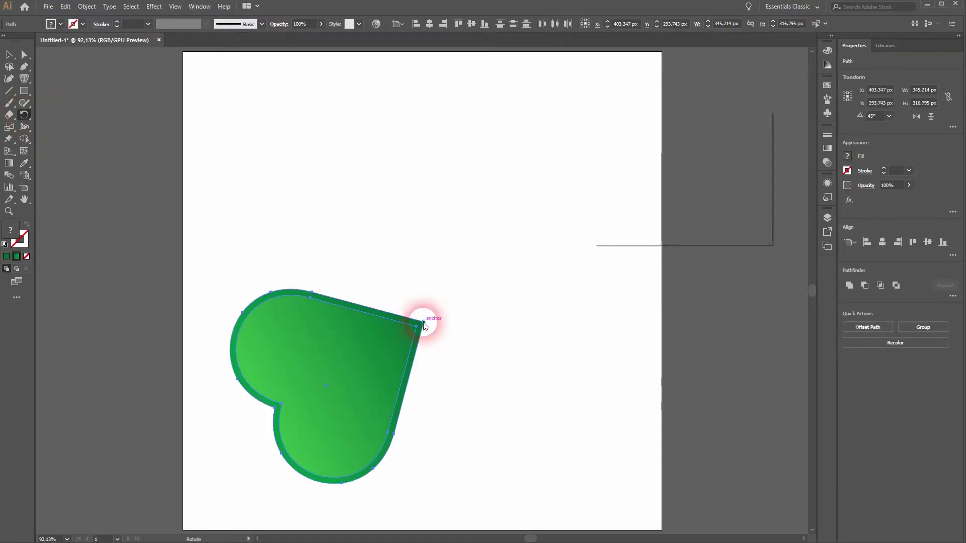
pyautogui.click(683, 163)
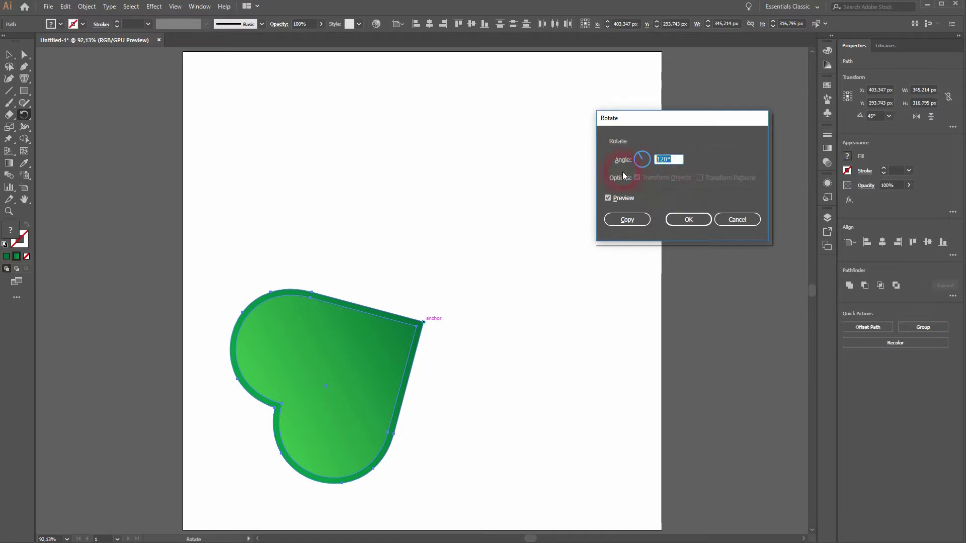
pyautogui.write('360/3')
pyautogui.click(607, 198)
pyautogui.click(607, 197)
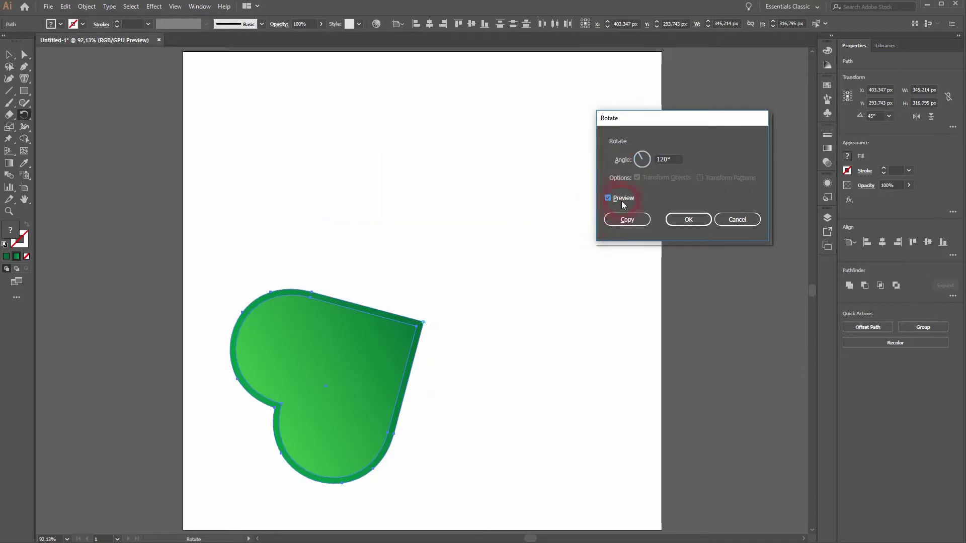
pyautogui.click(648, 224)
# - Repeat the rotated copy once to add the third leaf, and clear the selection
pyautogui.hotkey('ctrl', 'd')
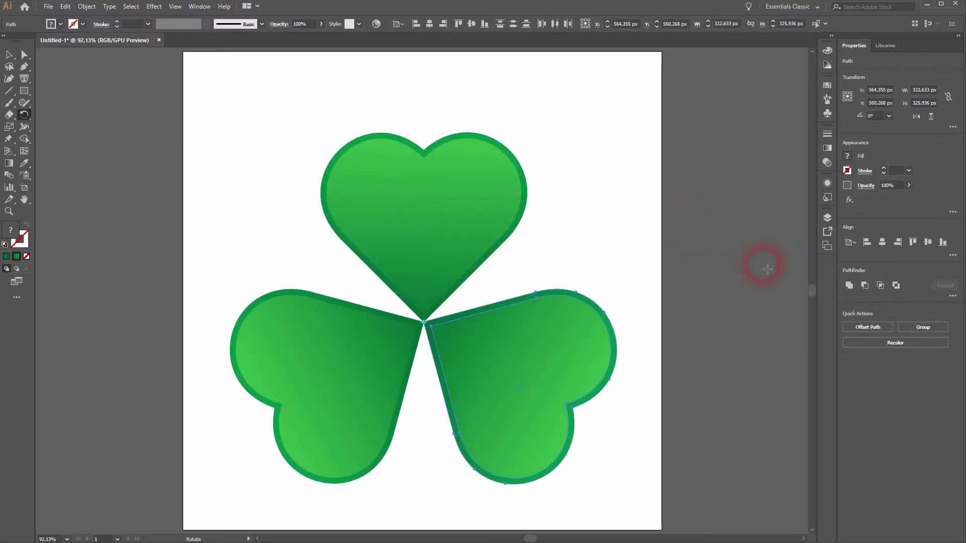
pyautogui.click(9, 54)
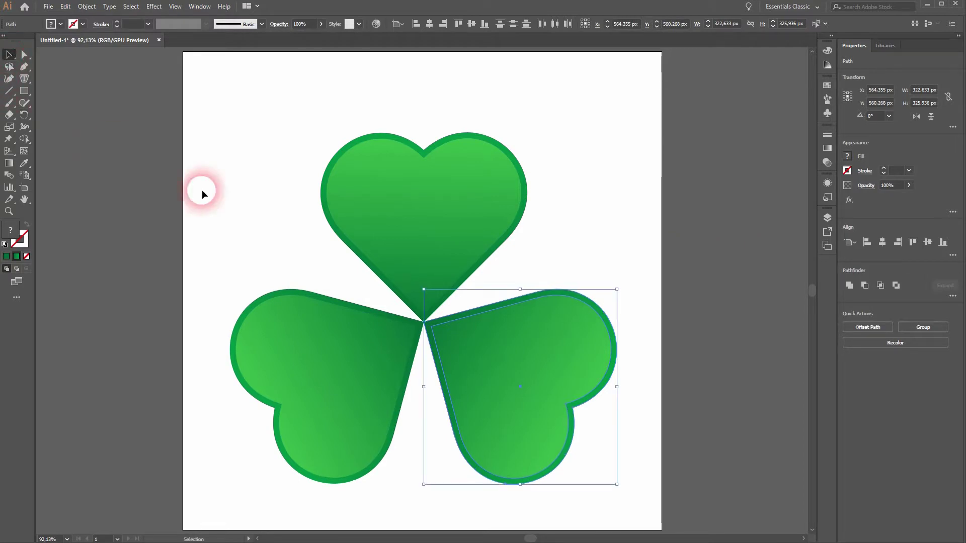
pyautogui.click(243, 220)
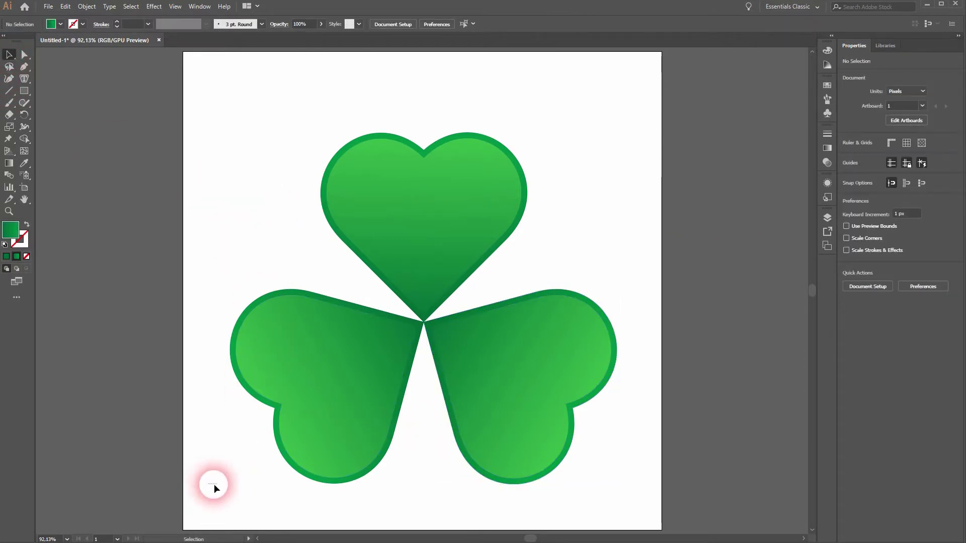
# - Rotate both shapes of the lower-left leaf by -20° and move the leaf left, clear of the others
pyautogui.moveTo(213, 484); pyautogui.dragTo(360, 294)
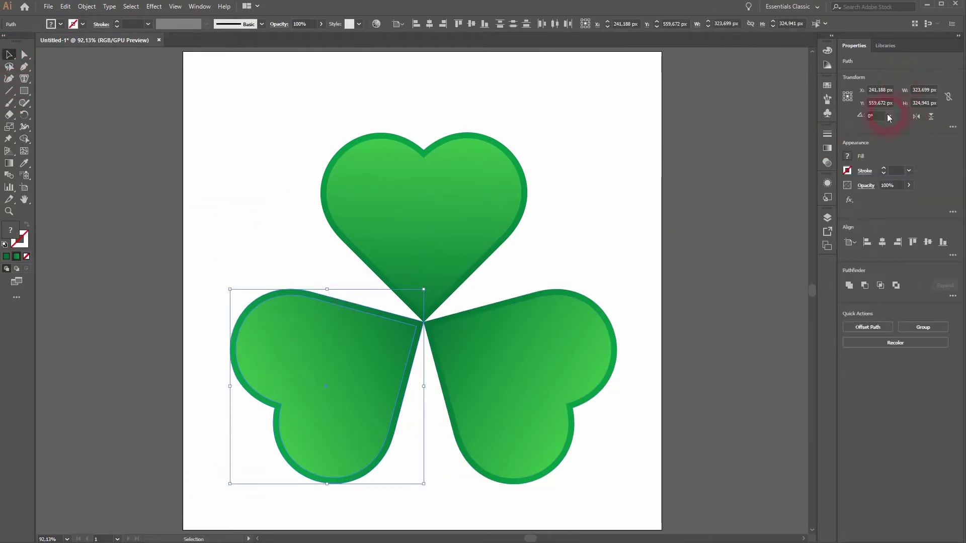
pyautogui.moveTo(888, 117); pyautogui.dragTo(861, 119)
pyautogui.write('-20')
pyautogui.press('Return')
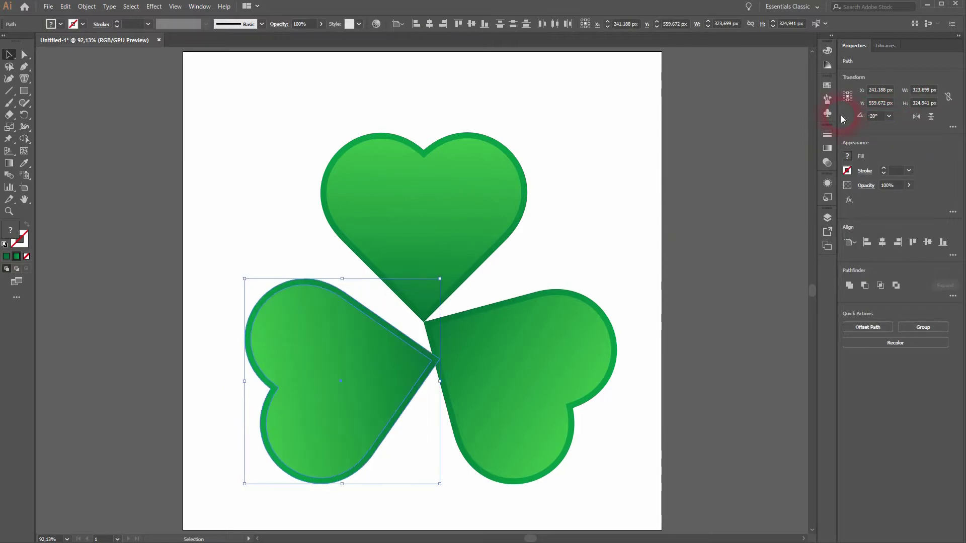
pyautogui.moveTo(427, 390); pyautogui.dragTo(362, 390)
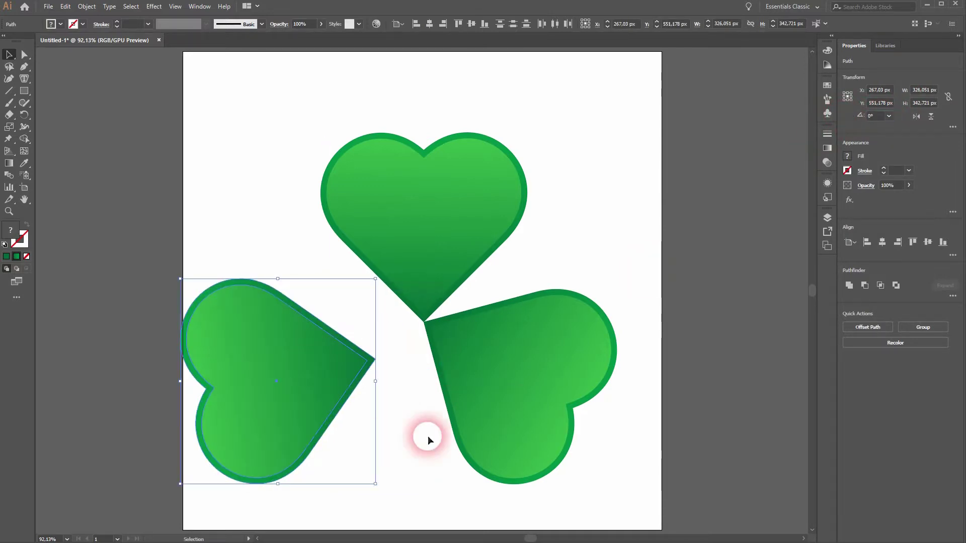
pyautogui.moveTo(454, 476); pyautogui.dragTo(729, 246)
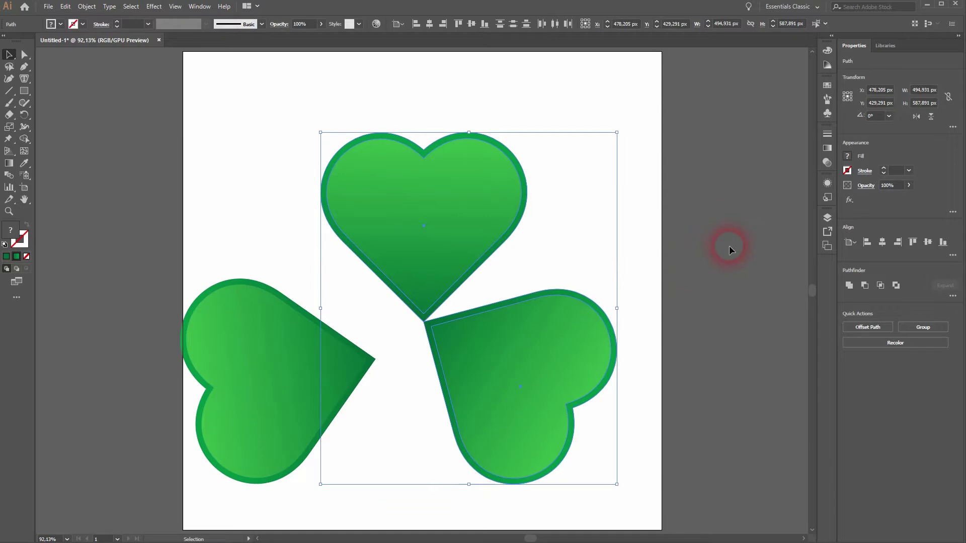
pyautogui.click(635, 292)
pyautogui.moveTo(608, 323); pyautogui.dragTo(629, 307)
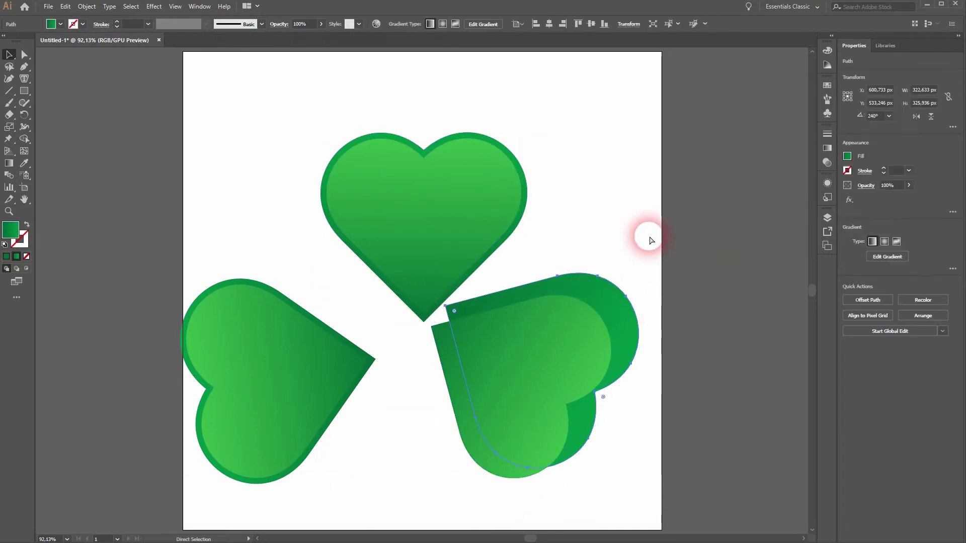
pyautogui.hotkey('ctrl', 'z')
# - Rotate both shapes of the lower-right leaf by 20° and clear the selection
pyautogui.moveTo(621, 269); pyautogui.dragTo(570, 392)
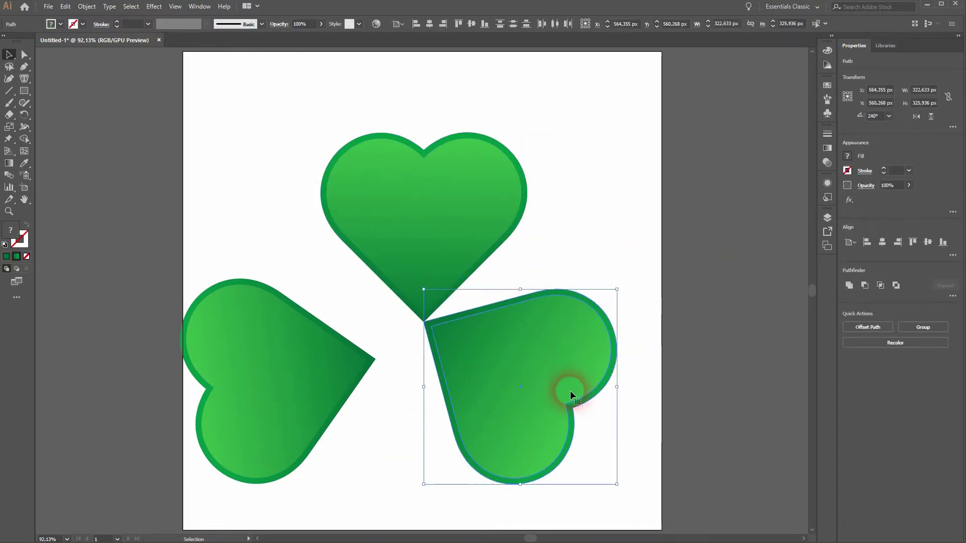
pyautogui.click(874, 116)
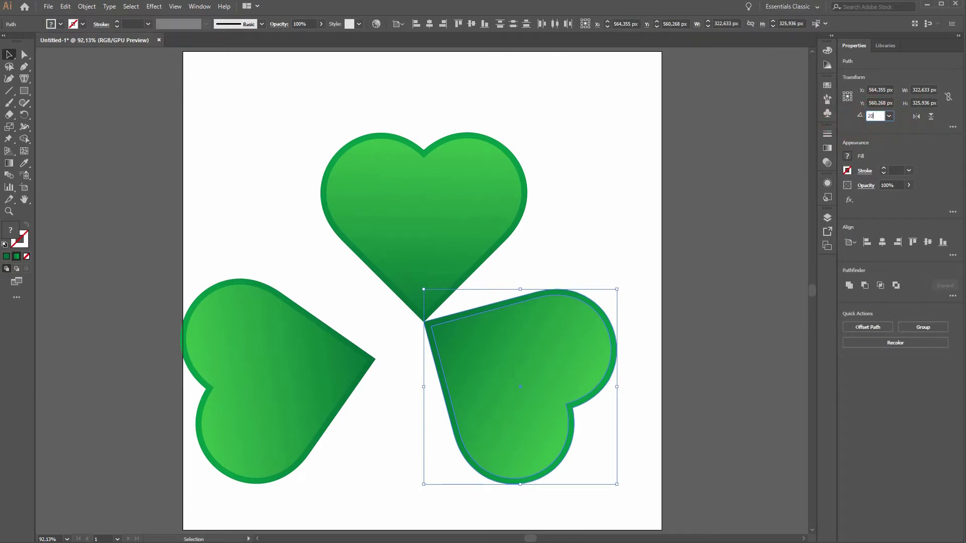
pyautogui.write('20')
pyautogui.click(840, 126)
pyautogui.click(227, 242)
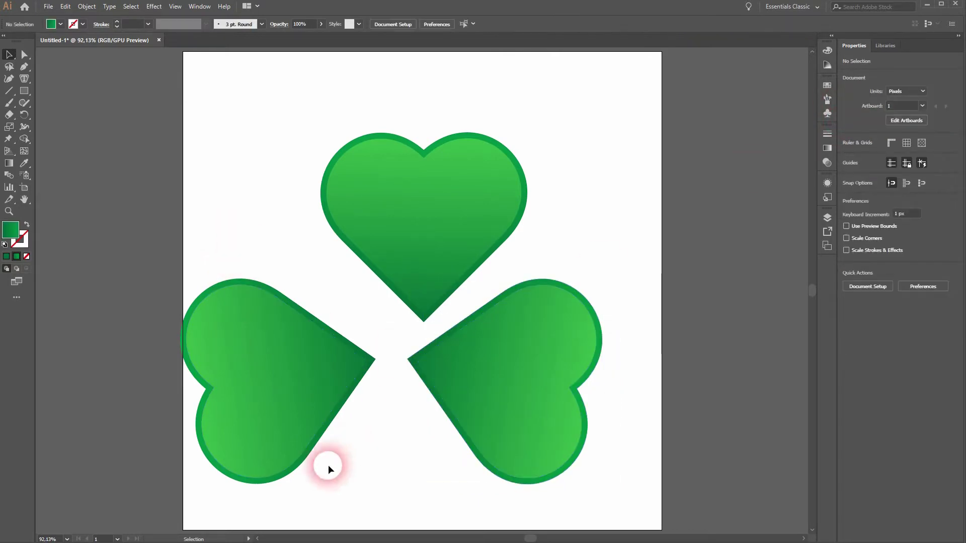
# - Move the whole lower-left leaf so that its tip snaps onto the upper heart's bottom tip
pyautogui.moveTo(237, 479); pyautogui.dragTo(377, 322)
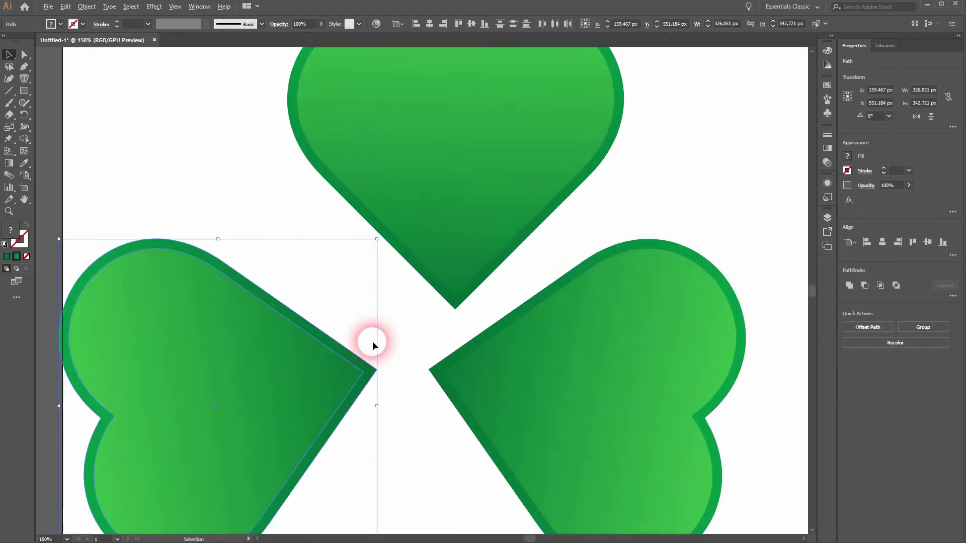
pyautogui.scroll(1, 372, 345)
pyautogui.click(175, 7)
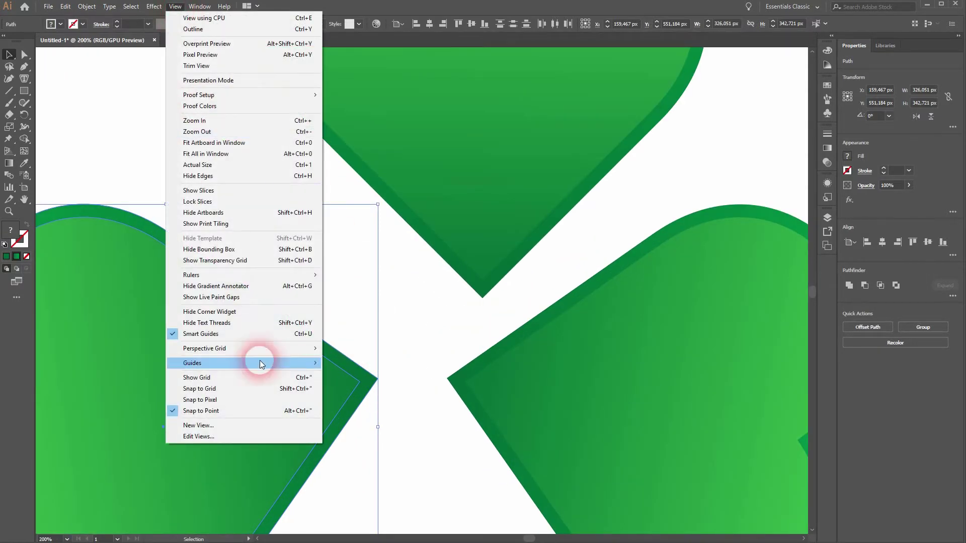
pyautogui.click(241, 409)
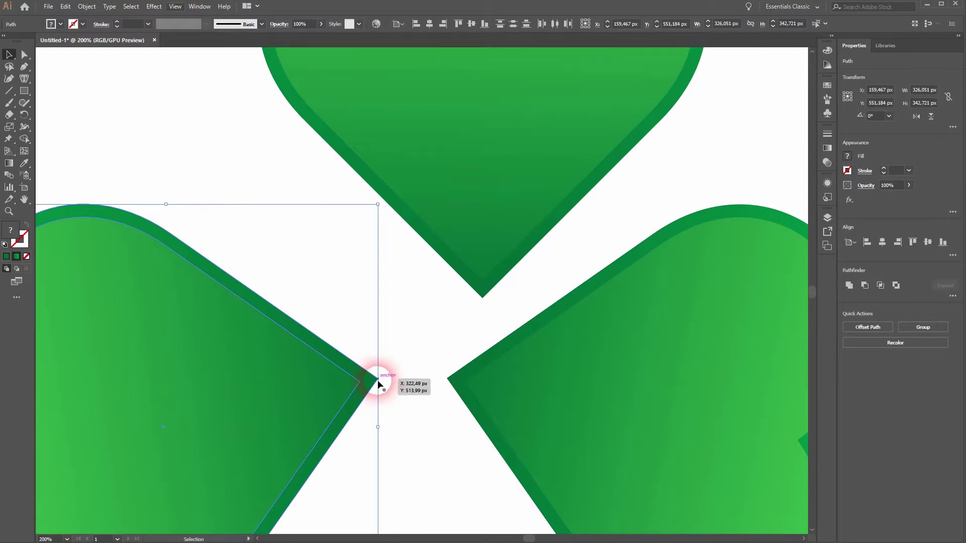
pyautogui.press('a')
pyautogui.moveTo(379, 381); pyautogui.dragTo(483, 300)
pyautogui.press('v')
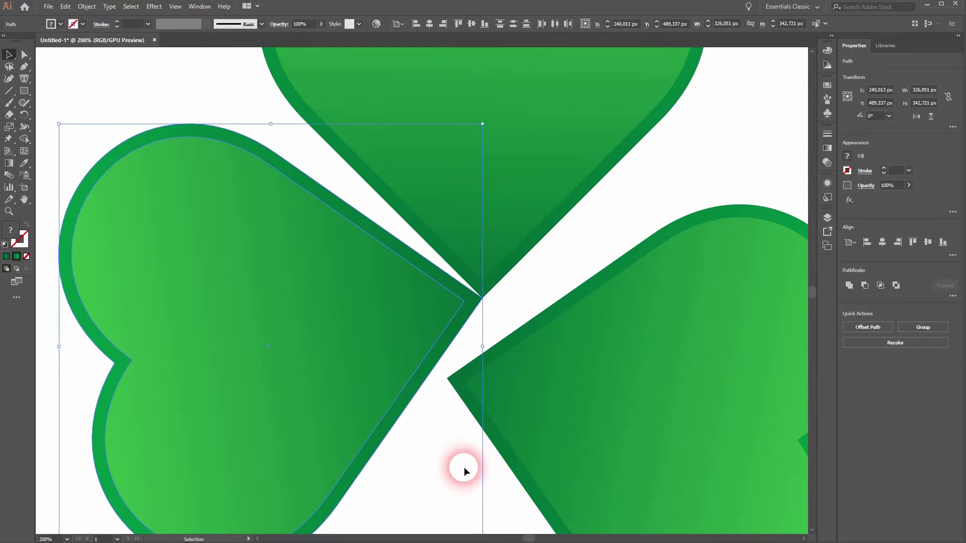
pyautogui.click(677, 367)
pyautogui.press('a')
pyautogui.moveTo(448, 380); pyautogui.dragTo(492, 301)
pyautogui.click(445, 382)
pyautogui.hotkey('ctrl', 'z')
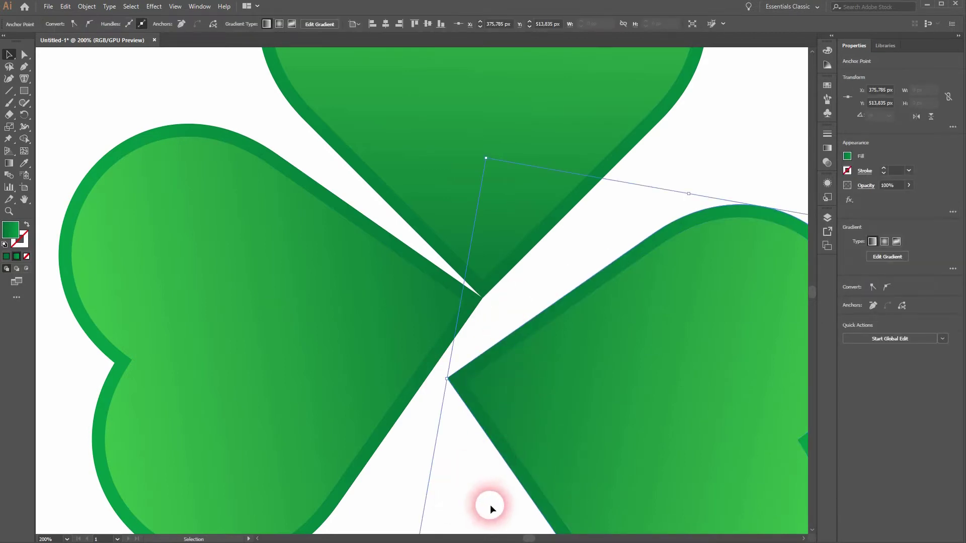
pyautogui.moveTo(448, 381); pyautogui.dragTo(460, 360)
pyautogui.hotkey('ctrl', 'z')
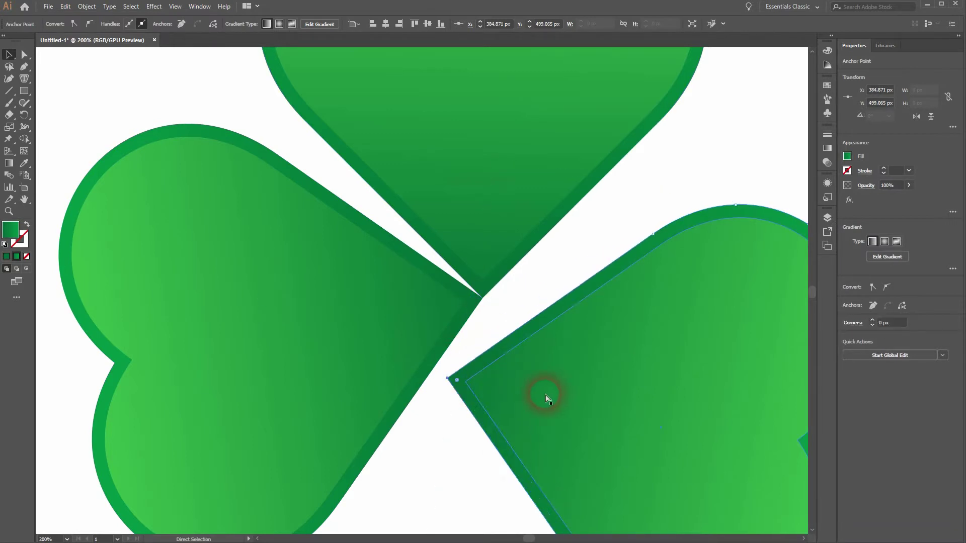
# - Select both shapes of the lower-right leaf and move them so that the leaf's tip meets the other two tips
pyautogui.click(411, 513)
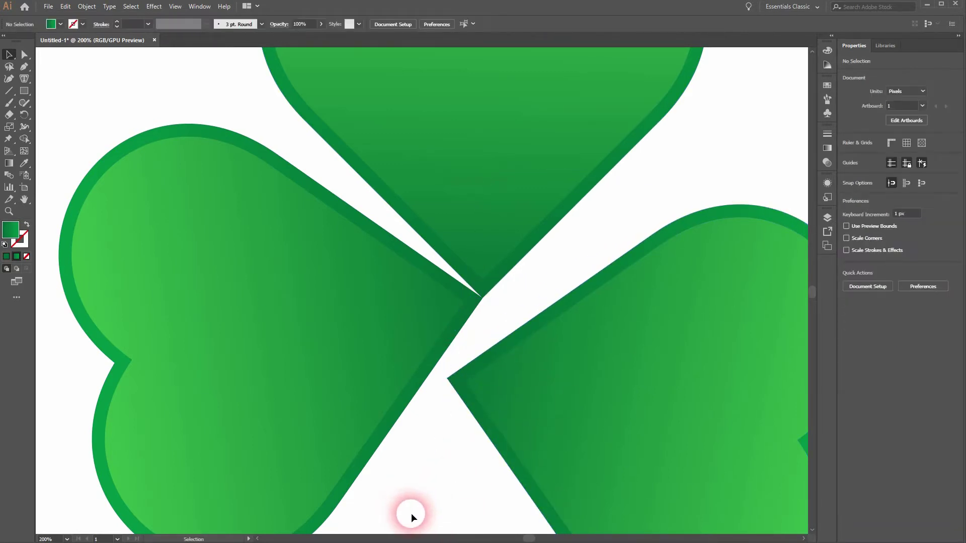
pyautogui.click(650, 402)
pyautogui.press('a')
pyautogui.moveTo(455, 379); pyautogui.dragTo(483, 298)
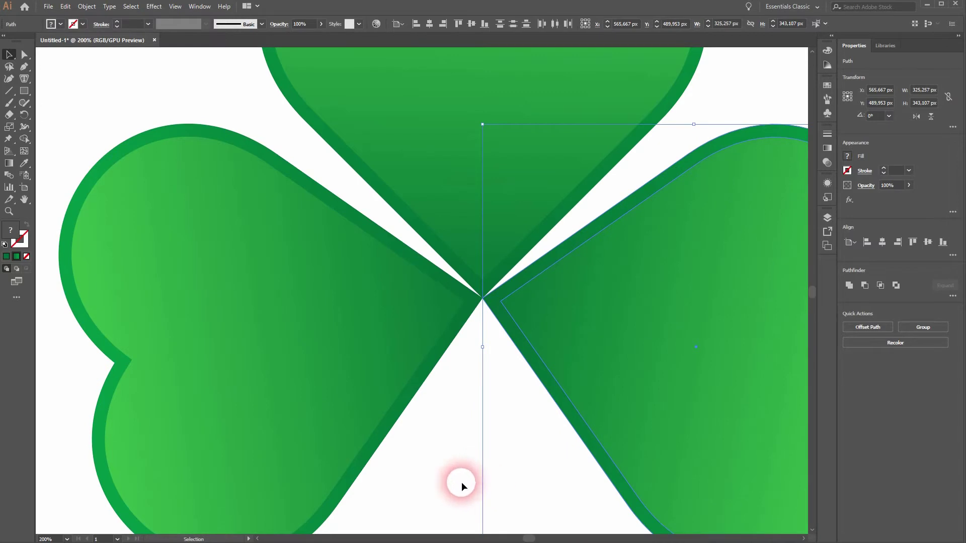
# - Select all three leaves together, scale them down to about 486 px wide and move them into the artboard's upper half
pyautogui.hotkey('ctrl', '0')
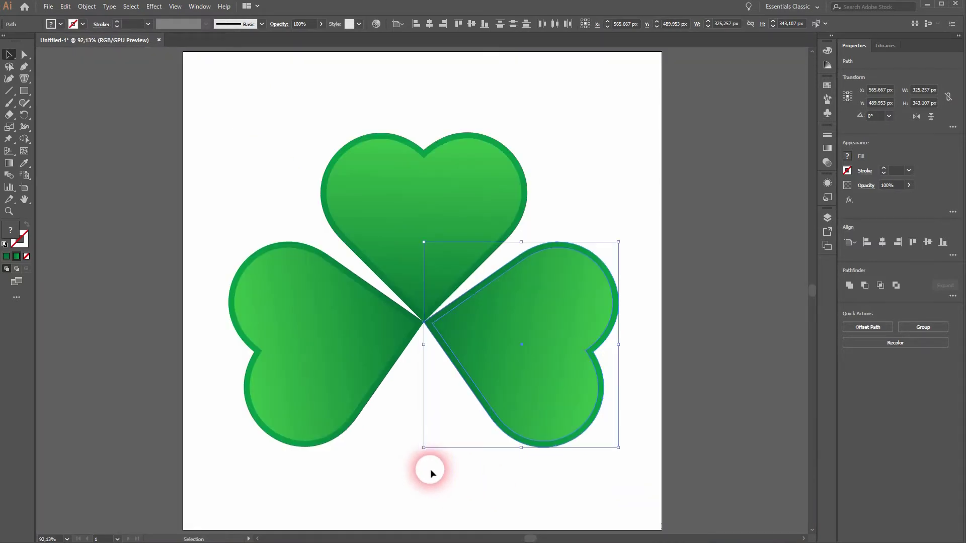
pyautogui.click(391, 500)
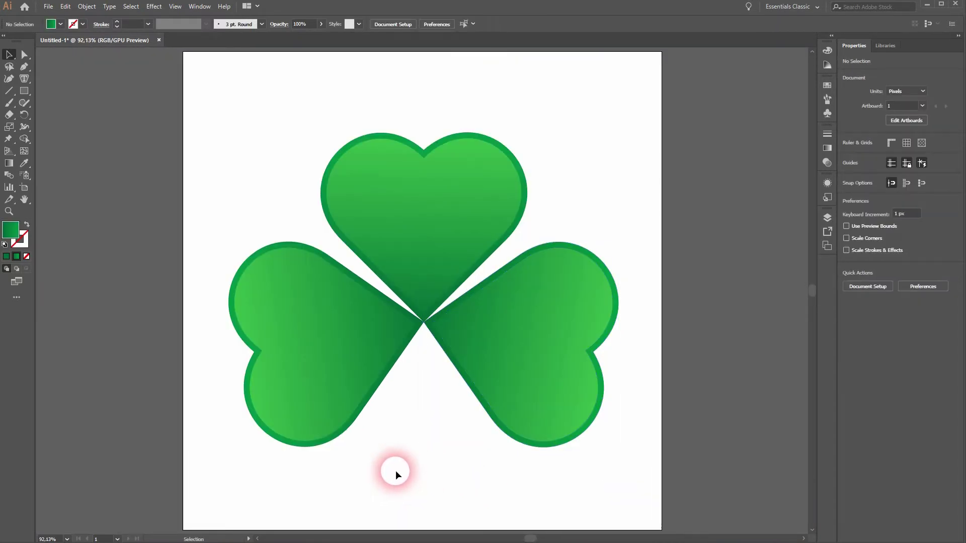
pyautogui.moveTo(223, 482); pyautogui.dragTo(569, 172)
pyautogui.moveTo(402, 241); pyautogui.dragTo(406, 189)
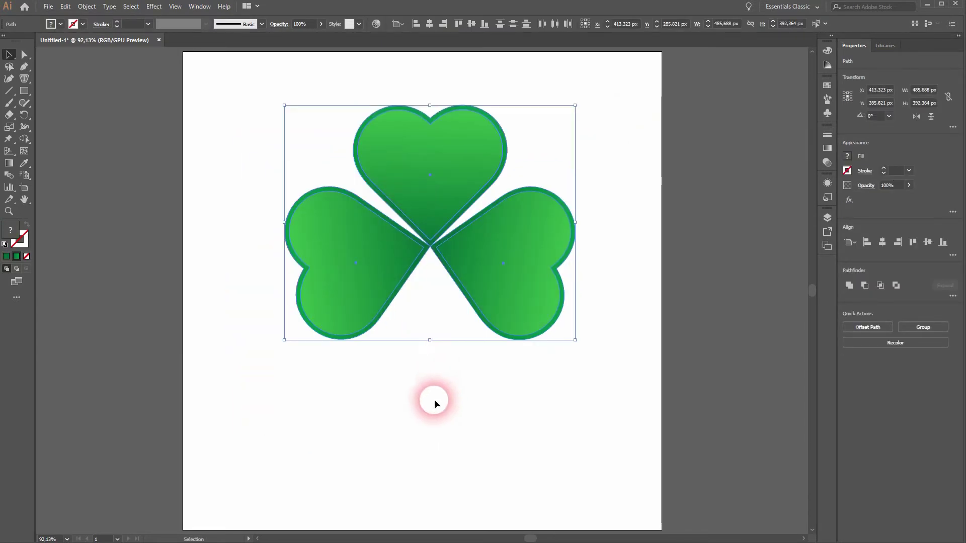
pyautogui.click(438, 401)
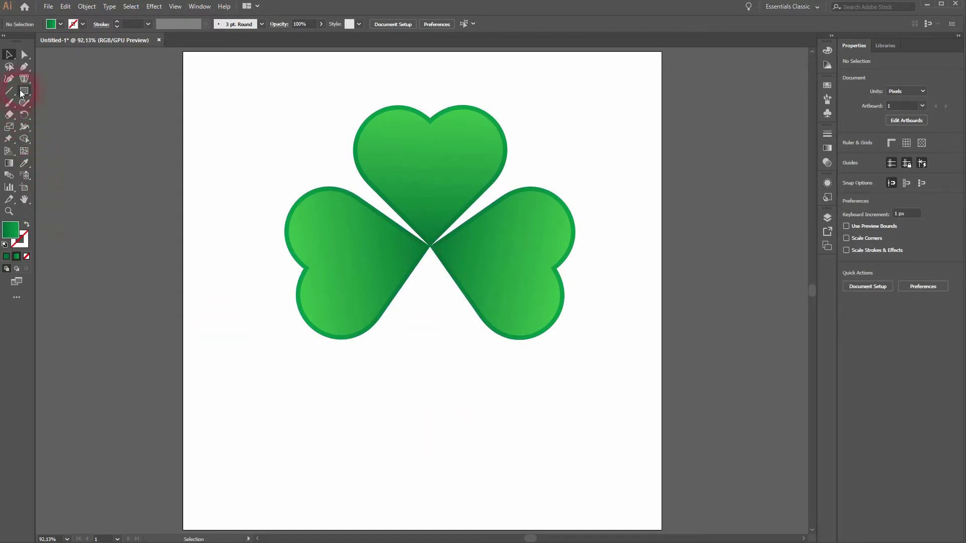
# - Draw a triangle about 158 px wide and 137 px high below the leaves with the Star tool, reducing its points to three
pyautogui.moveTo(22, 93); pyautogui.dragTo(80, 137)
pyautogui.moveTo(422, 366); pyautogui.dragTo(463, 402)
pyautogui.press('Down')
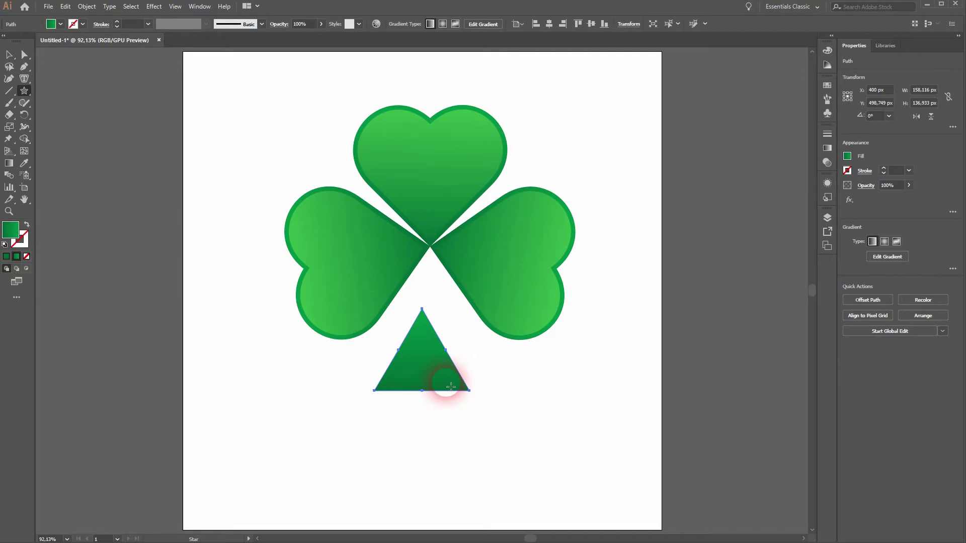
# - Move the triangle's apex onto the point where the leaf tips meet and delete the anchor points midway along both sloping sides
pyautogui.press('a')
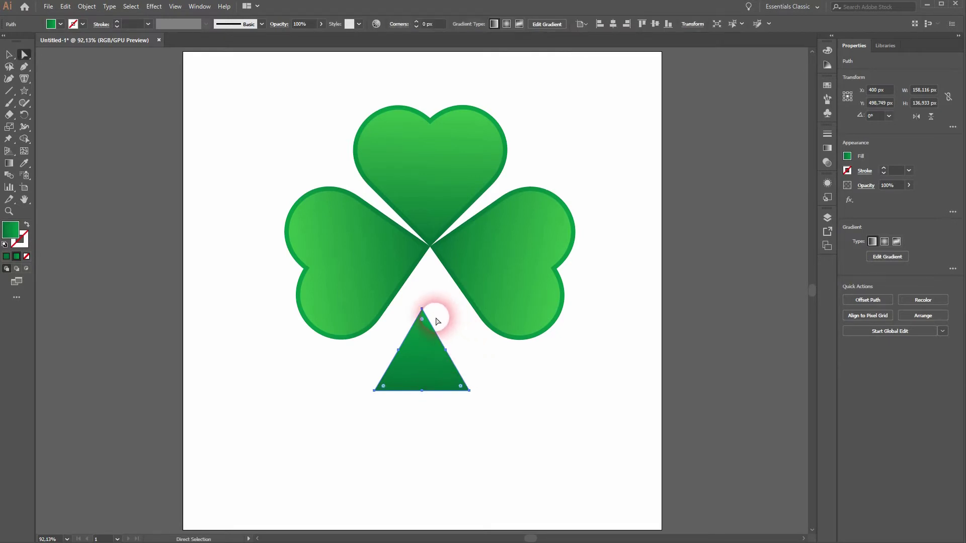
pyautogui.moveTo(423, 310); pyautogui.dragTo(430, 247)
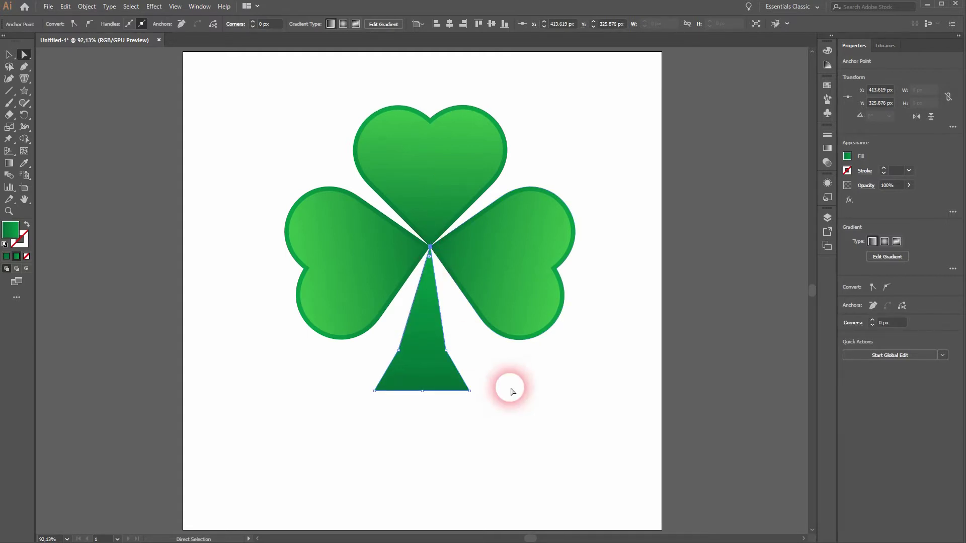
pyautogui.press('p')
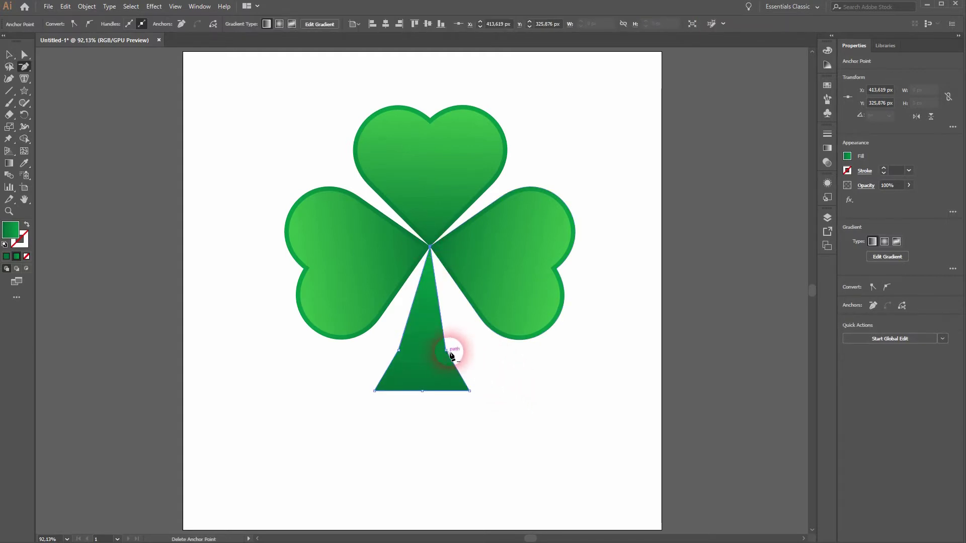
pyautogui.click(446, 352)
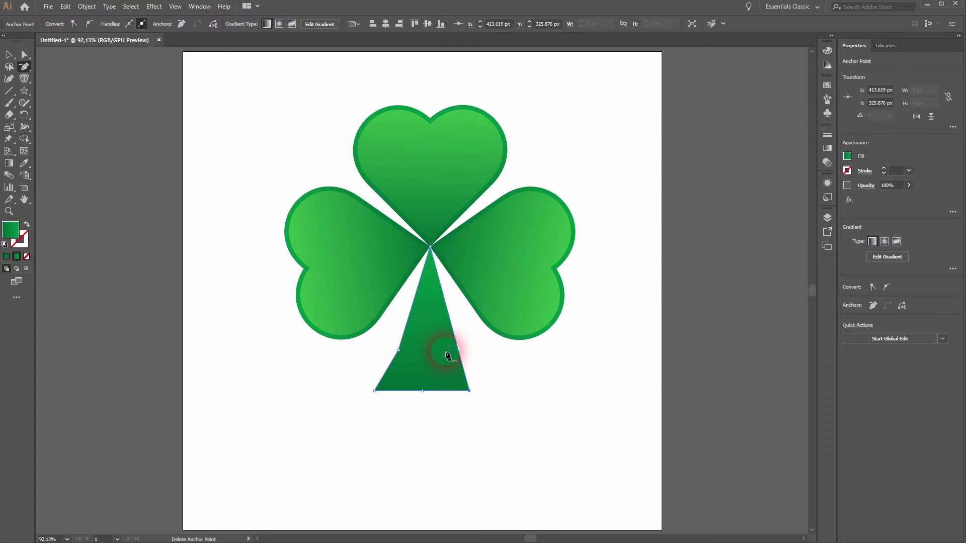
pyautogui.click(400, 352)
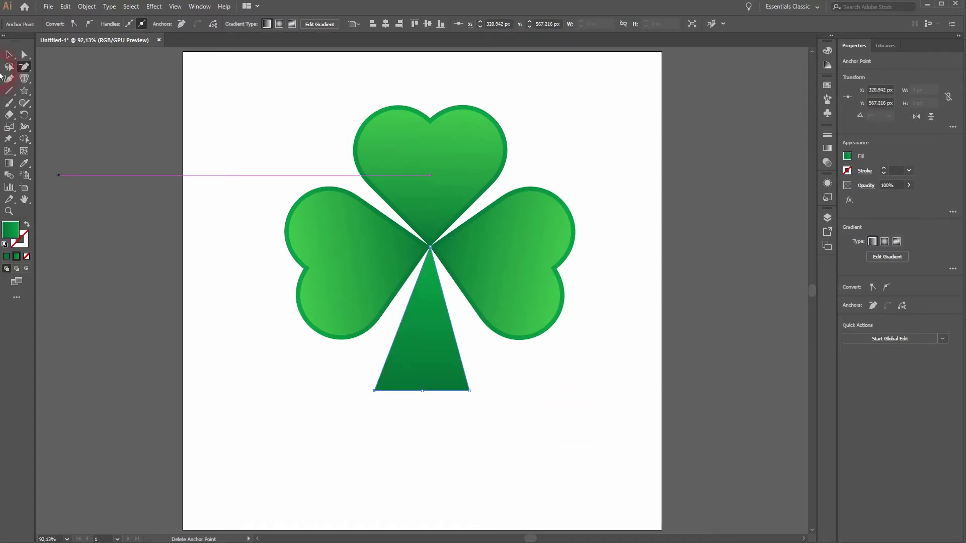
# - Move the triangle's two base corners inward to narrow it into a stem
pyautogui.click(24, 55)
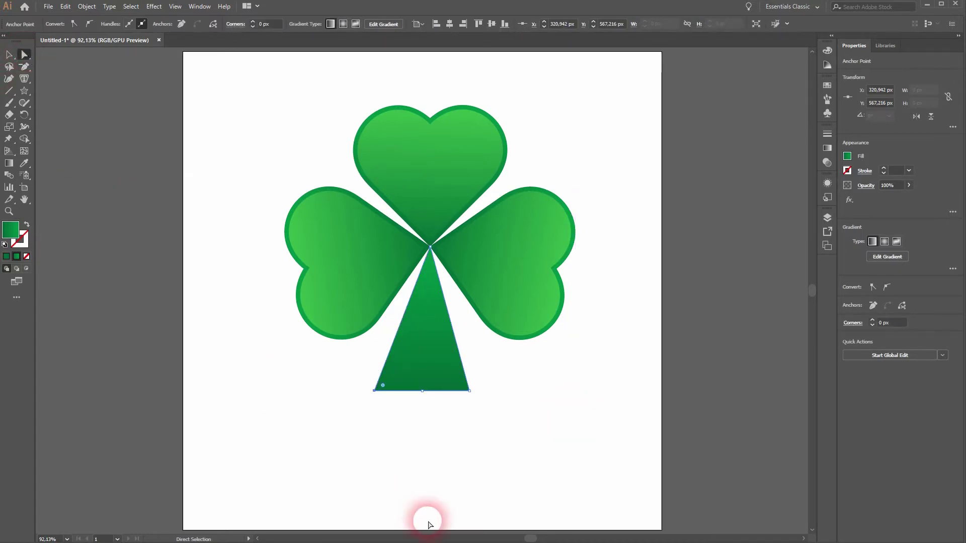
pyautogui.click(374, 391)
pyautogui.moveTo(374, 391); pyautogui.dragTo(400, 395)
pyautogui.moveTo(468, 391); pyautogui.dragTo(436, 391)
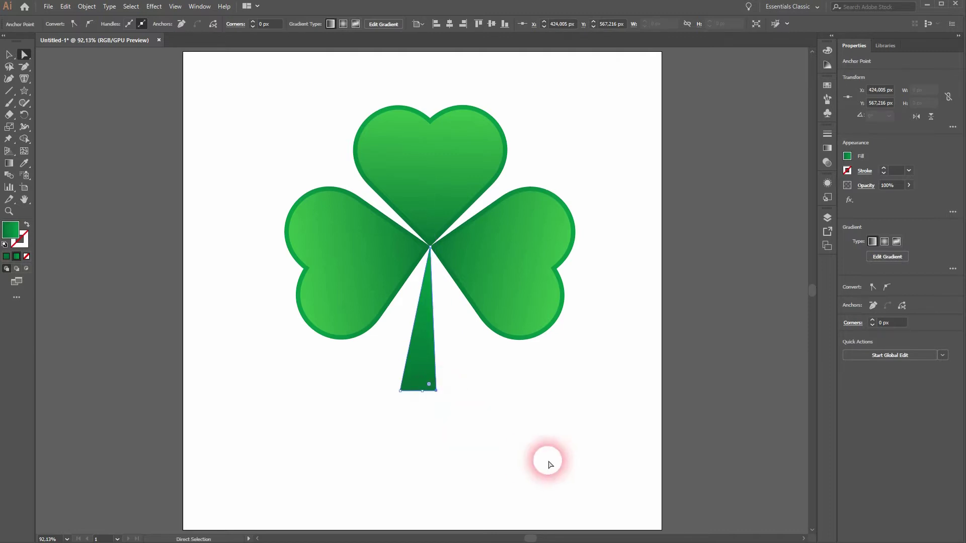
# - Bend both long sides of the stem to the right with the Anchor Point tool and bring the lower-left corner inward
pyautogui.moveTo(25, 69); pyautogui.dragTo(82, 95)
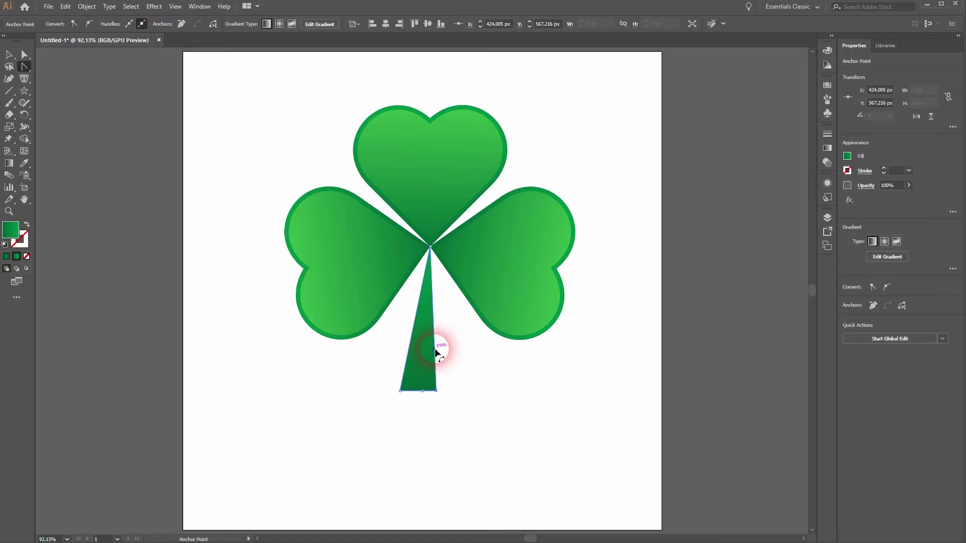
pyautogui.moveTo(436, 352); pyautogui.dragTo(440, 344)
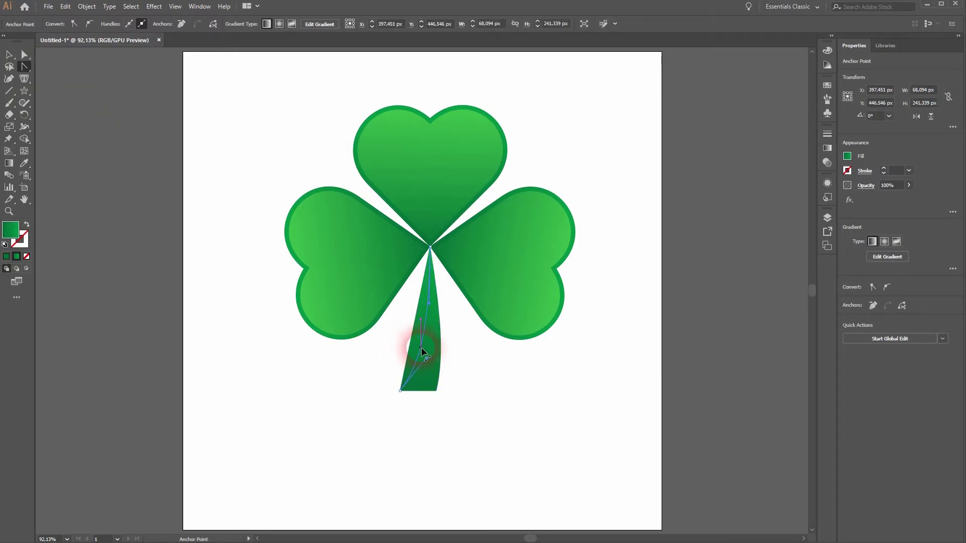
pyautogui.moveTo(421, 347); pyautogui.dragTo(413, 391)
# - Move the anchor points at the stem's base to the left and slightly up, and clear the selection
pyautogui.press('a')
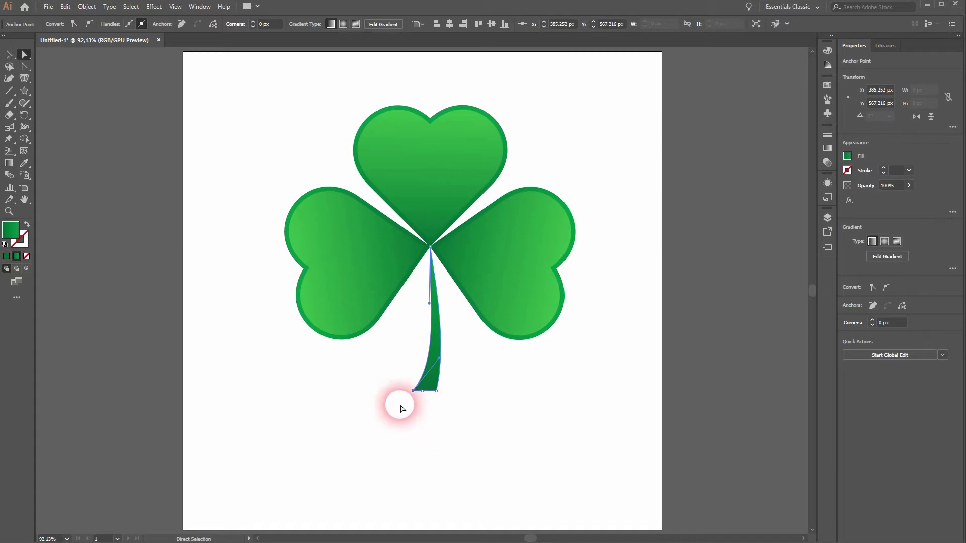
pyautogui.moveTo(400, 403); pyautogui.dragTo(383, 385)
pyautogui.click(443, 391)
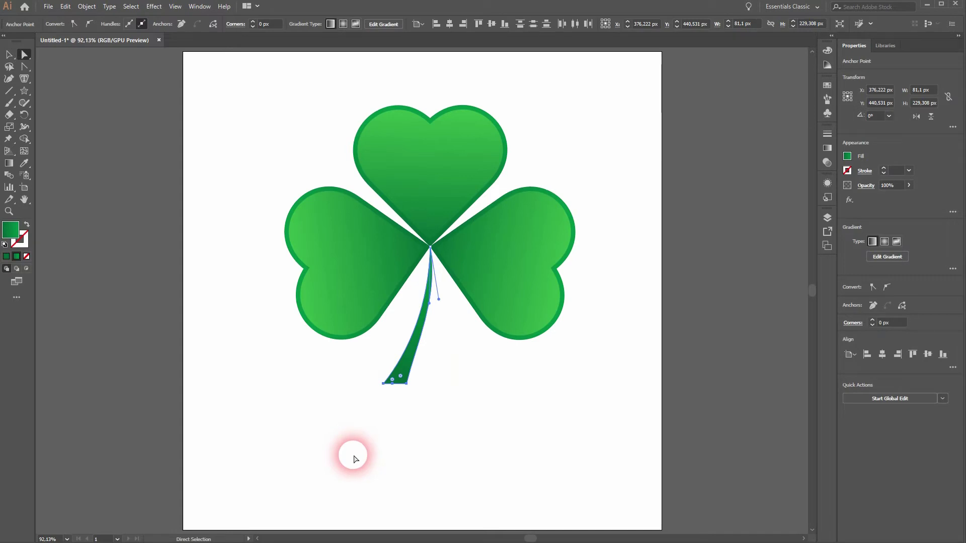
pyautogui.press('v')
pyautogui.click(474, 463)
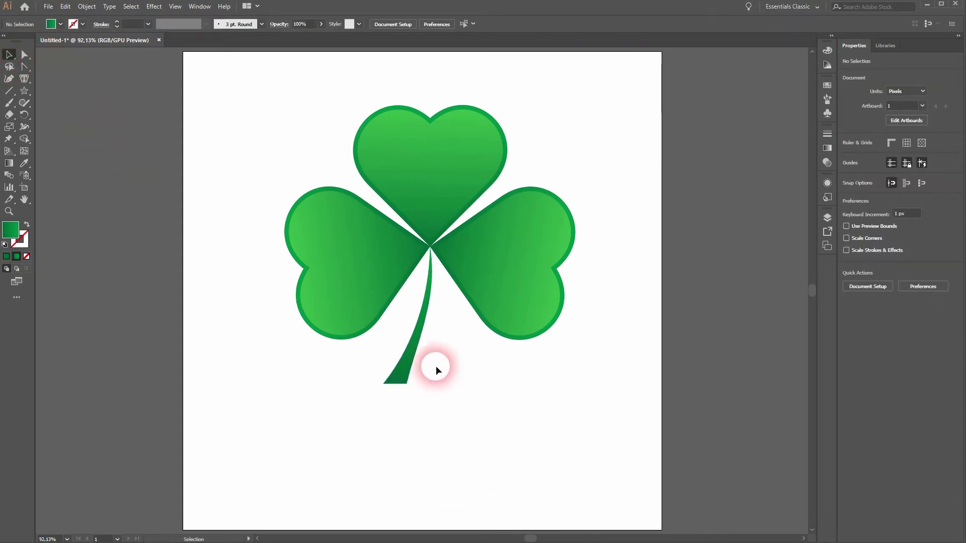
# - Bulge the stem's right edge outward with the Anchor Point tool, refine its curve handles, and clear the selection
pyautogui.click(417, 335)
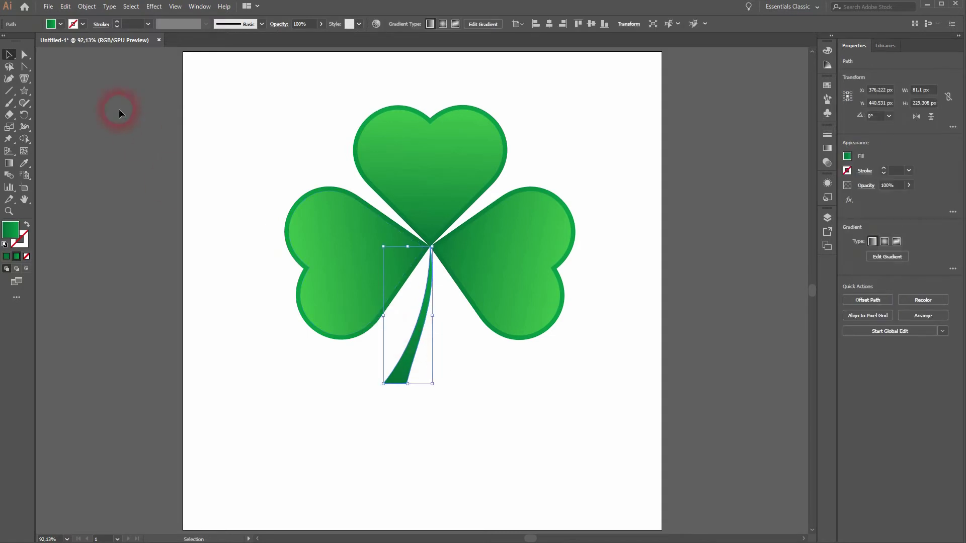
pyautogui.click(22, 76)
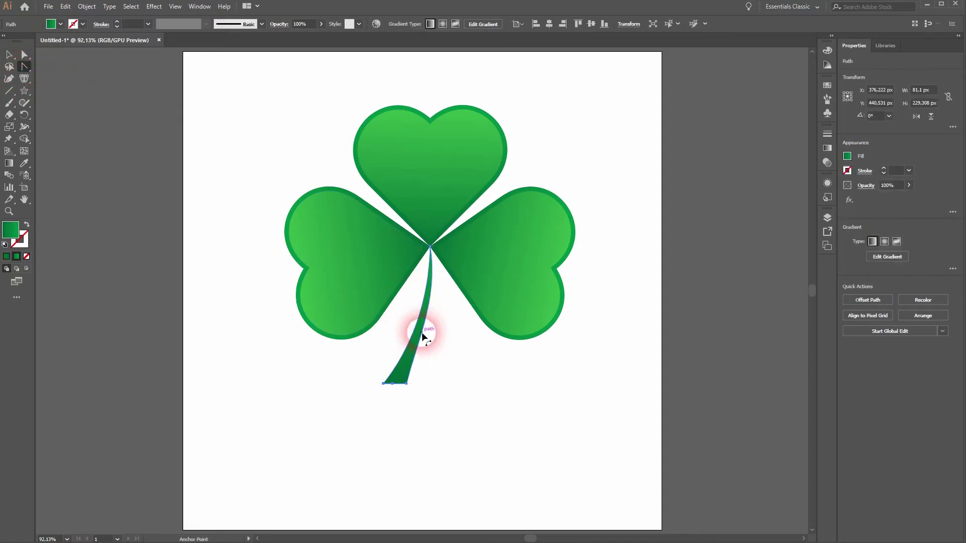
pyautogui.moveTo(423, 332); pyautogui.dragTo(424, 386)
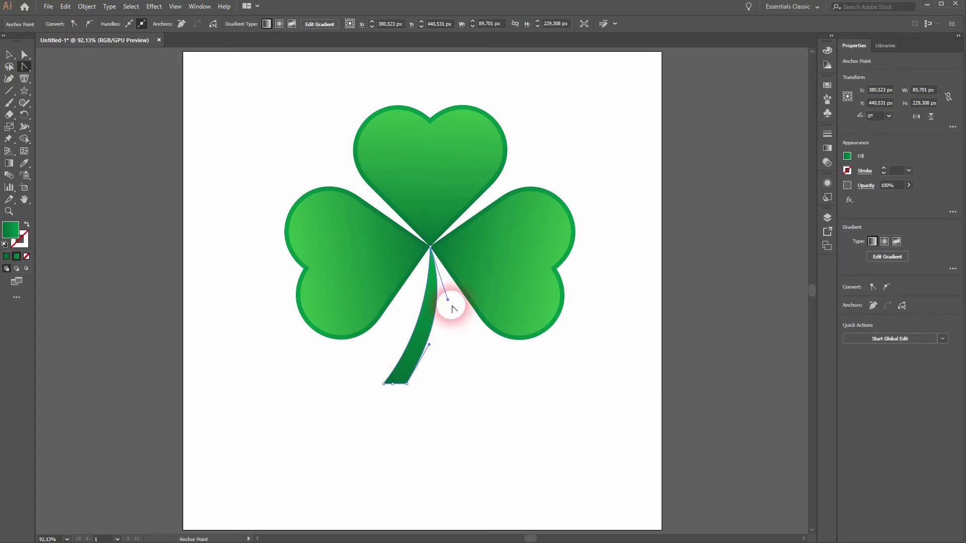
pyautogui.moveTo(447, 300); pyautogui.dragTo(446, 304)
pyautogui.moveTo(430, 351); pyautogui.dragTo(414, 371)
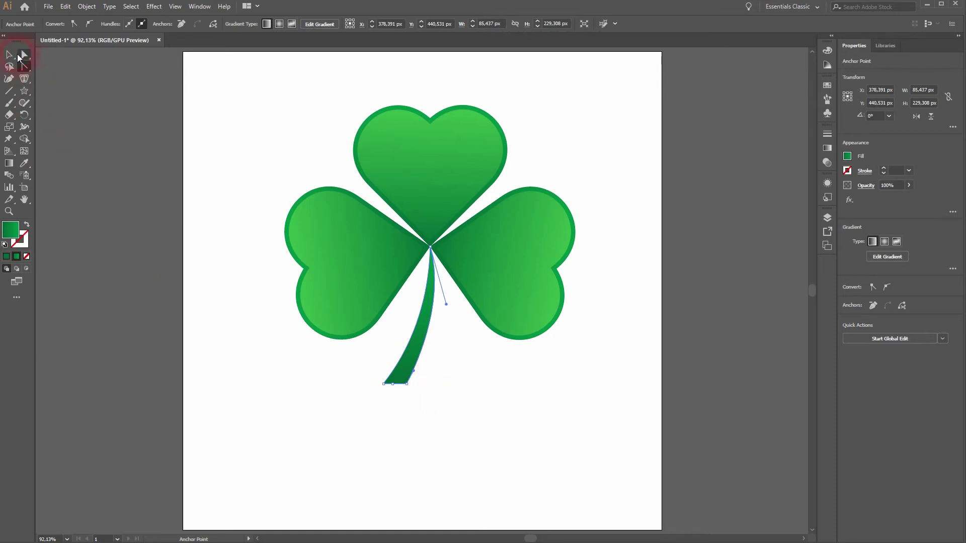
pyautogui.click(10, 54)
pyautogui.click(249, 436)
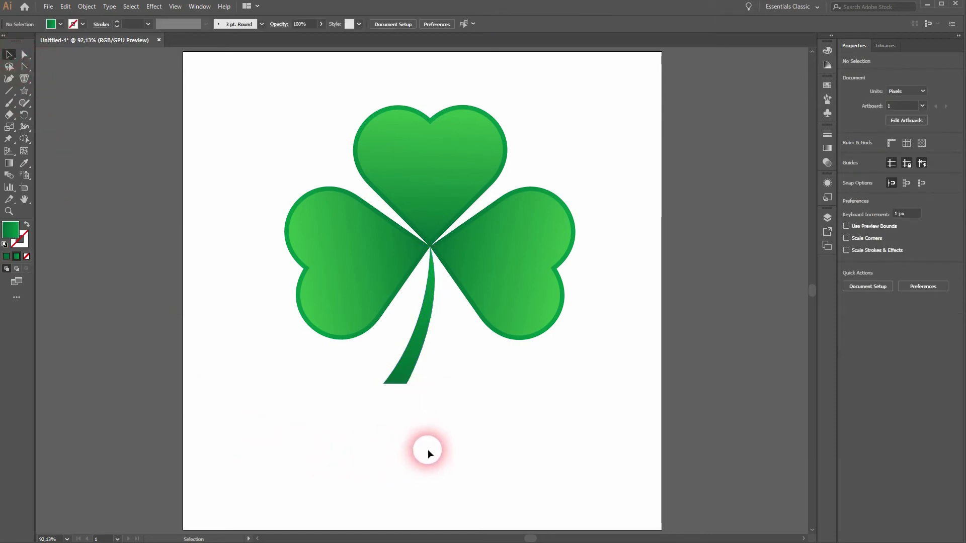
# - Tilt the stem's linear gradient to about 72.4° so that it runs along the stem's slant
pyautogui.click(414, 369)
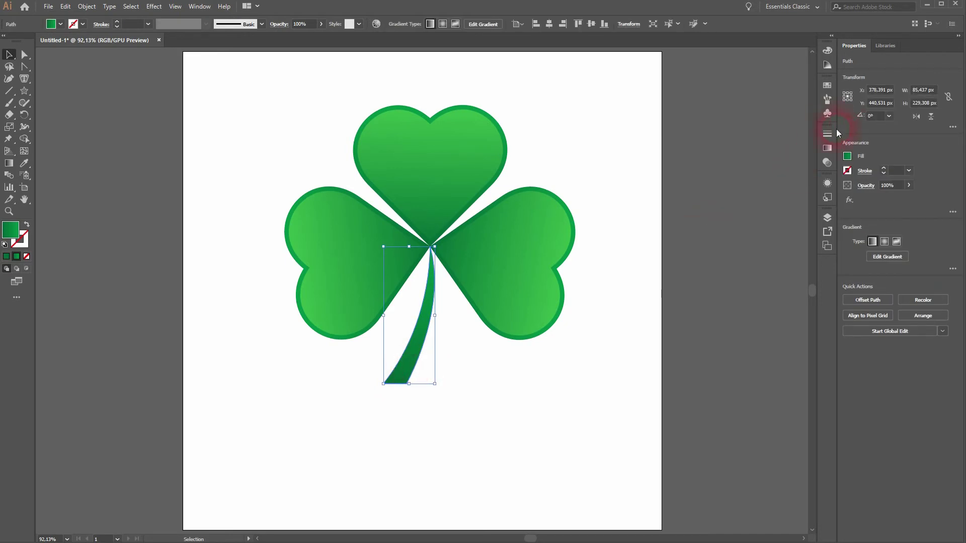
pyautogui.click(827, 149)
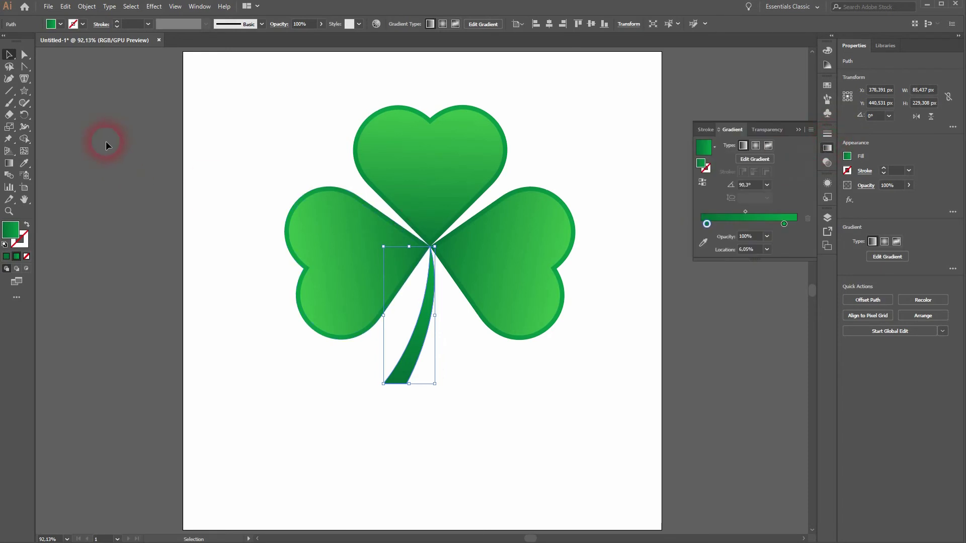
pyautogui.click(9, 163)
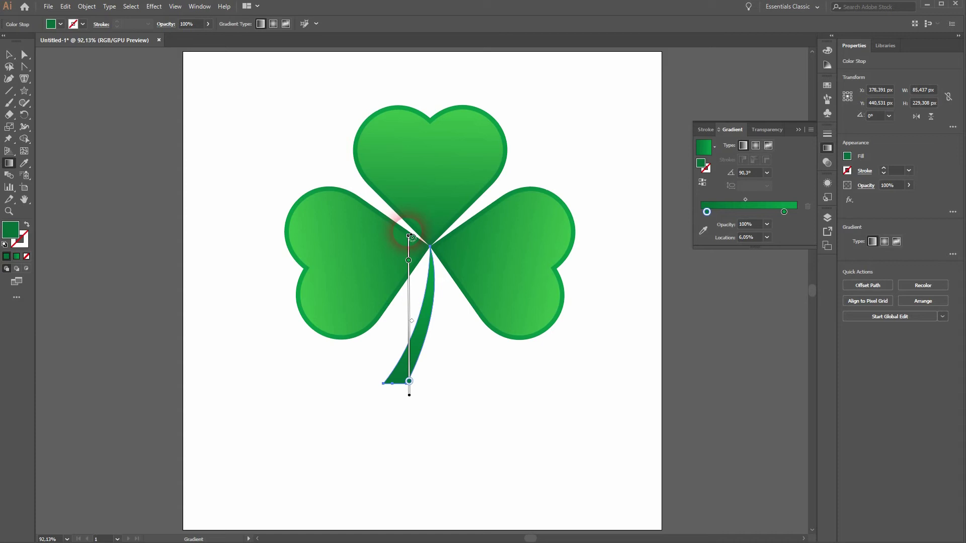
pyautogui.moveTo(409, 235); pyautogui.dragTo(429, 237)
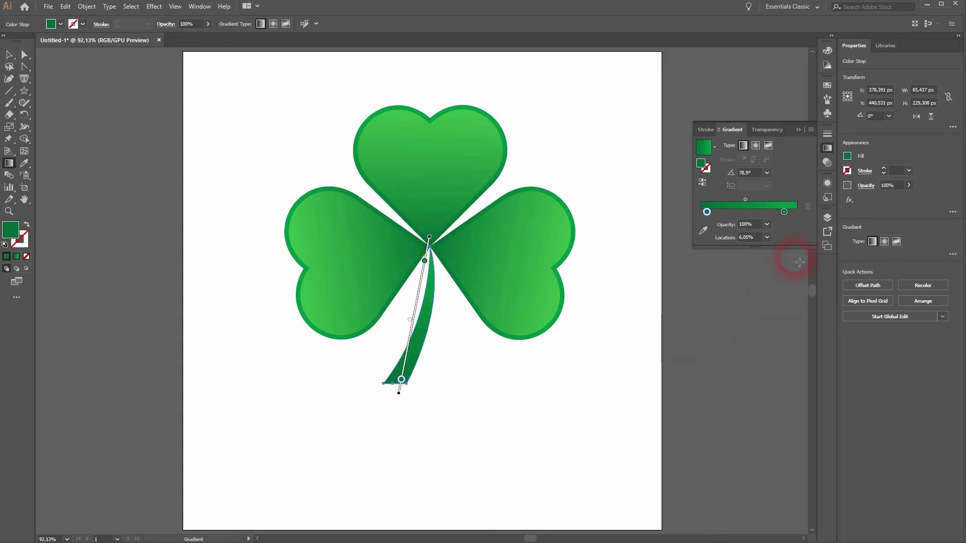
pyautogui.moveTo(431, 236); pyautogui.dragTo(442, 240)
# - Move the stem gradient's dark and light colour stops to the opposite ends of the ramp, with the light stop at 100%
pyautogui.moveTo(783, 211); pyautogui.dragTo(796, 212)
pyautogui.moveTo(707, 212); pyautogui.dragTo(700, 212)
pyautogui.doubleClick(701, 212)
pyautogui.click(796, 211)
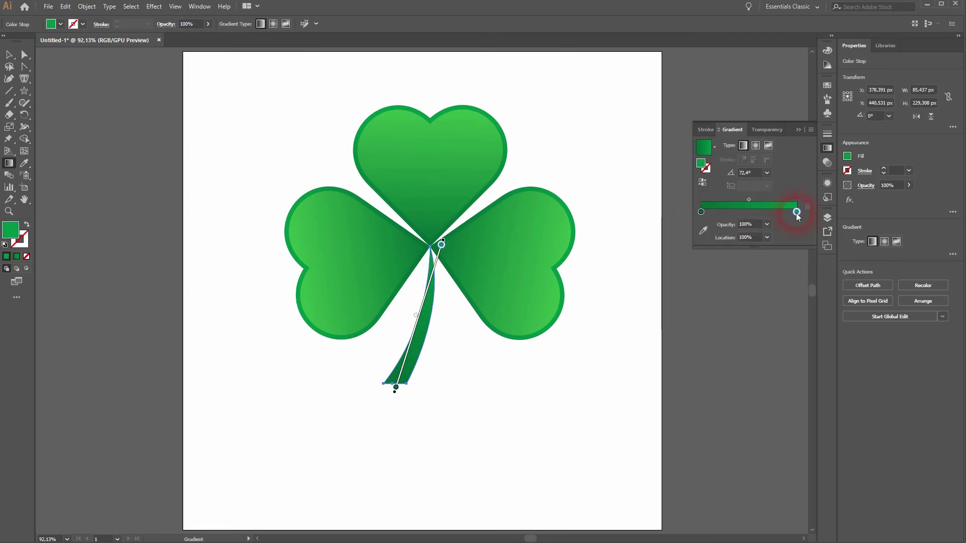
pyautogui.doubleClick(797, 212)
pyautogui.click(681, 250)
pyautogui.click(694, 251)
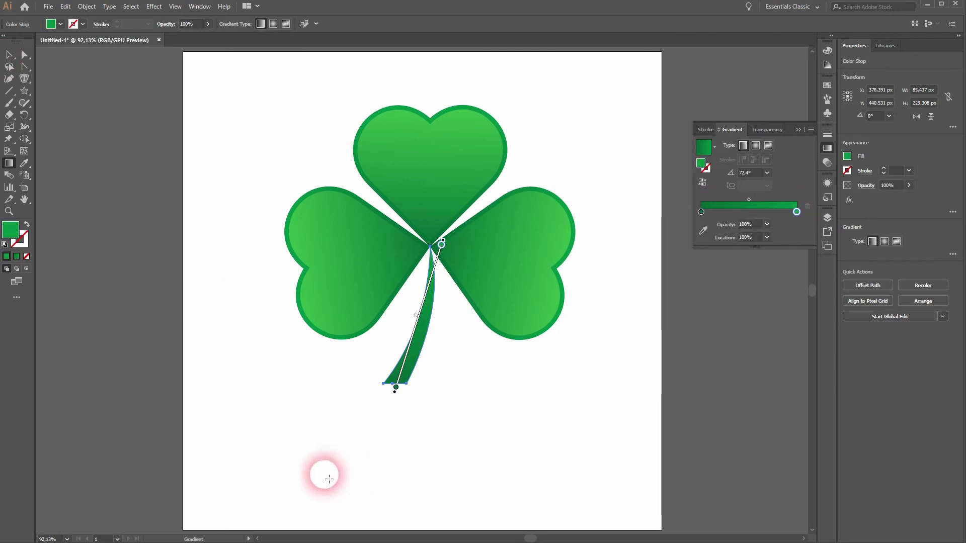
pyautogui.click(315, 420)
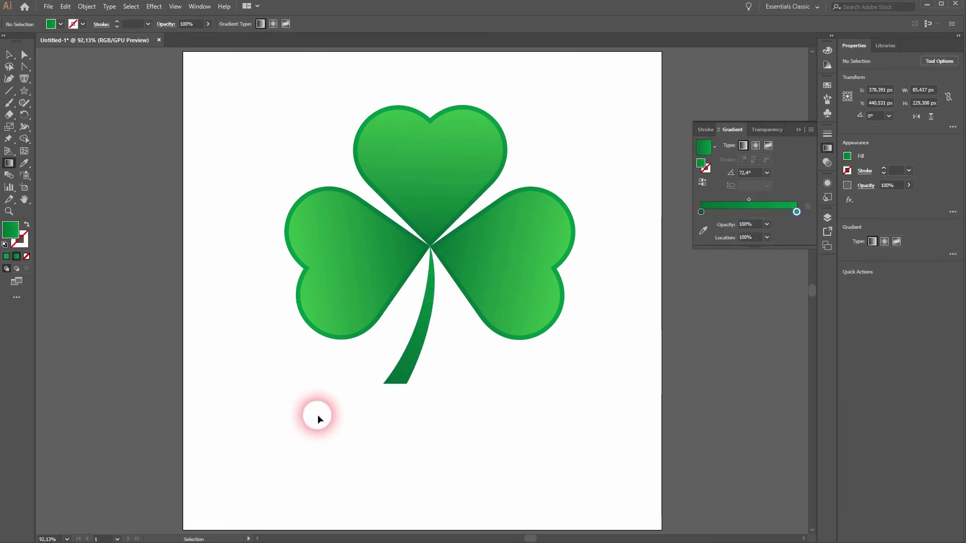
pyautogui.click(799, 130)
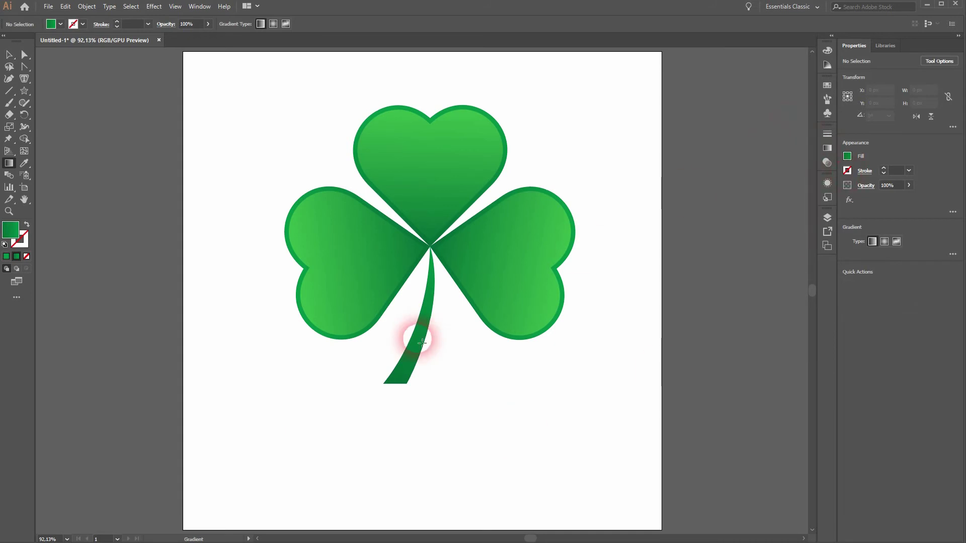
# - Select the three leaves and the stem and group them
pyautogui.click(9, 54)
pyautogui.moveTo(243, 436); pyautogui.dragTo(640, 135)
pyautogui.rightClick(452, 179)
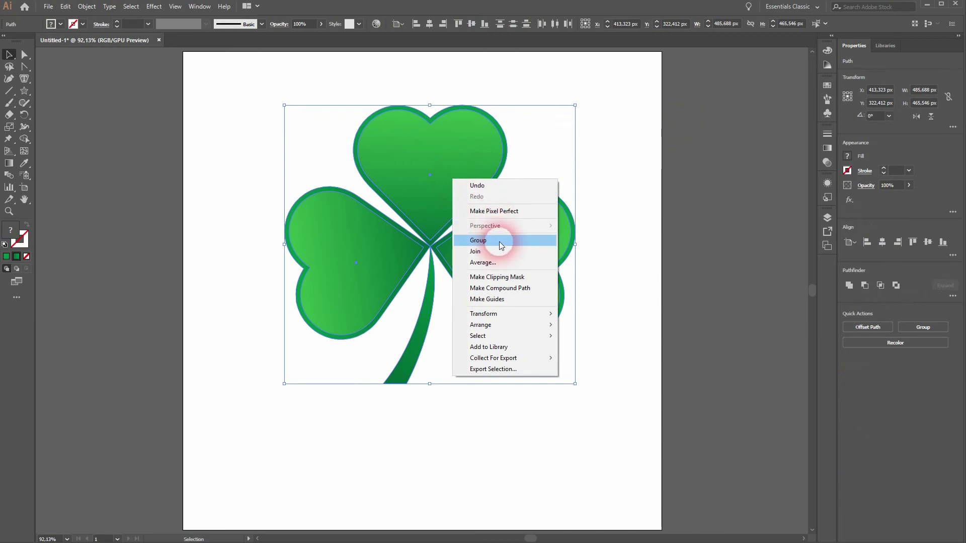
pyautogui.click(477, 240)
# - Scale the clover group down to about 362 px wide and centre it horizontally and vertically on the artboard
pyautogui.moveTo(575, 105); pyautogui.dragTo(541, 142)
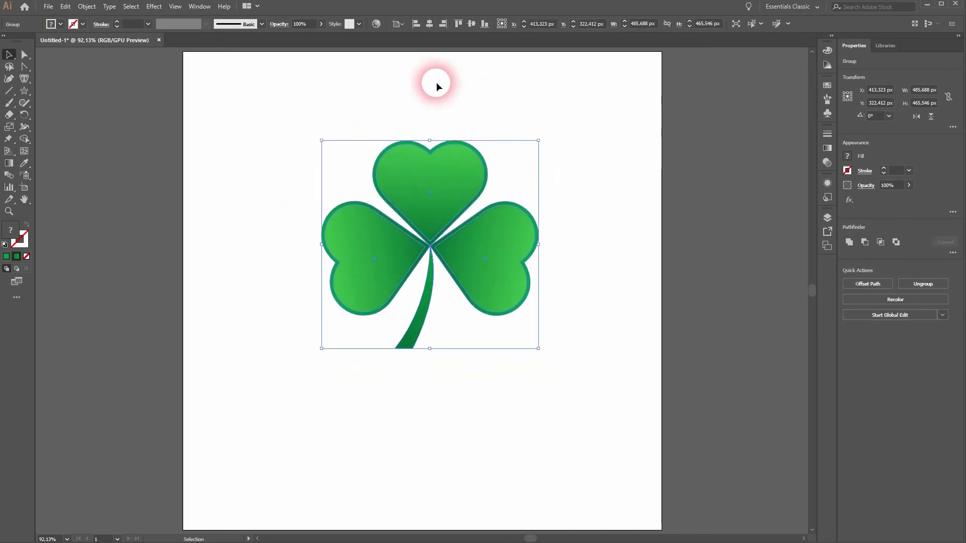
pyautogui.click(429, 24)
pyautogui.click(471, 26)
pyautogui.click(599, 306)
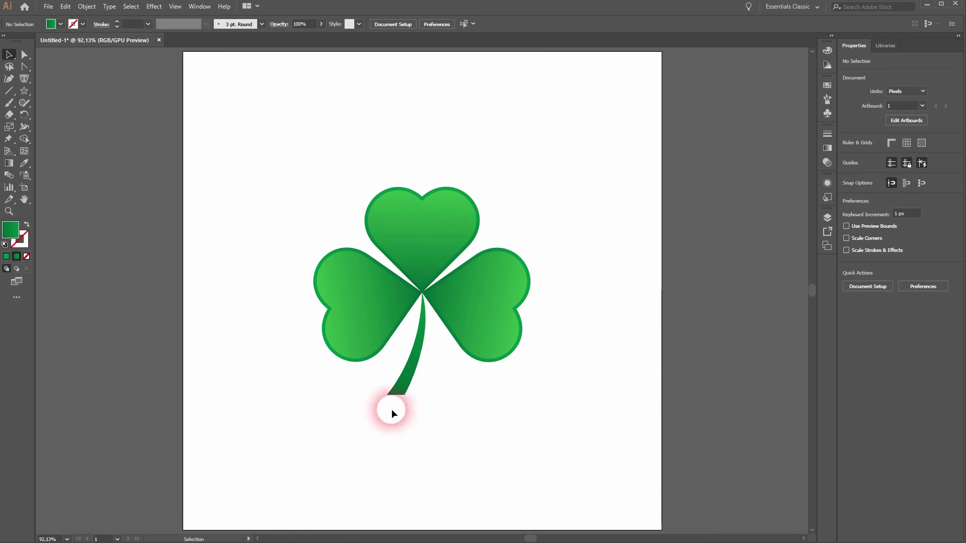
# - Ungroup the clover and clear the selection
pyautogui.click(397, 392)
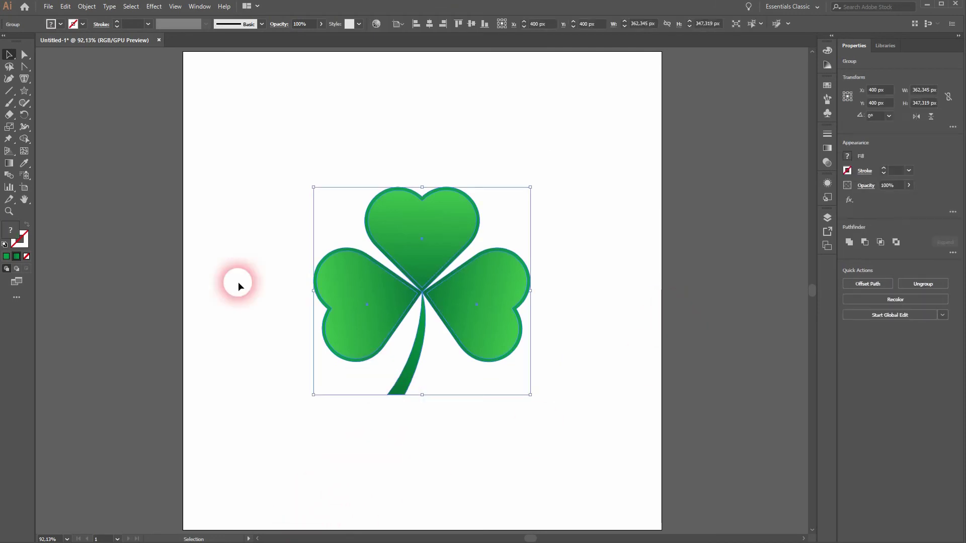
pyautogui.rightClick(431, 254)
pyautogui.click(482, 341)
pyautogui.click(457, 463)
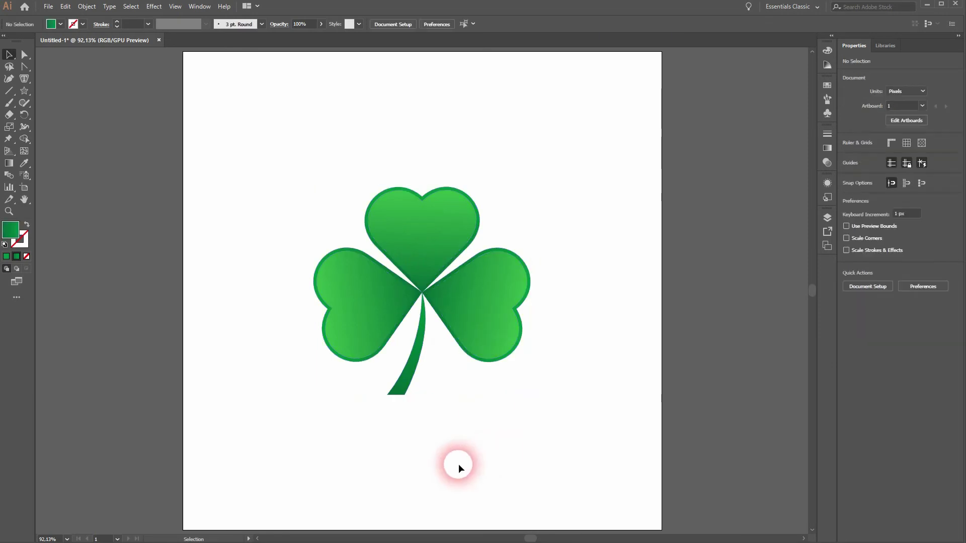
# - Try to bow the stem's flat bottom edge slightly downward with the Anchor Point tool
pyautogui.scroll(5, 409, 388)
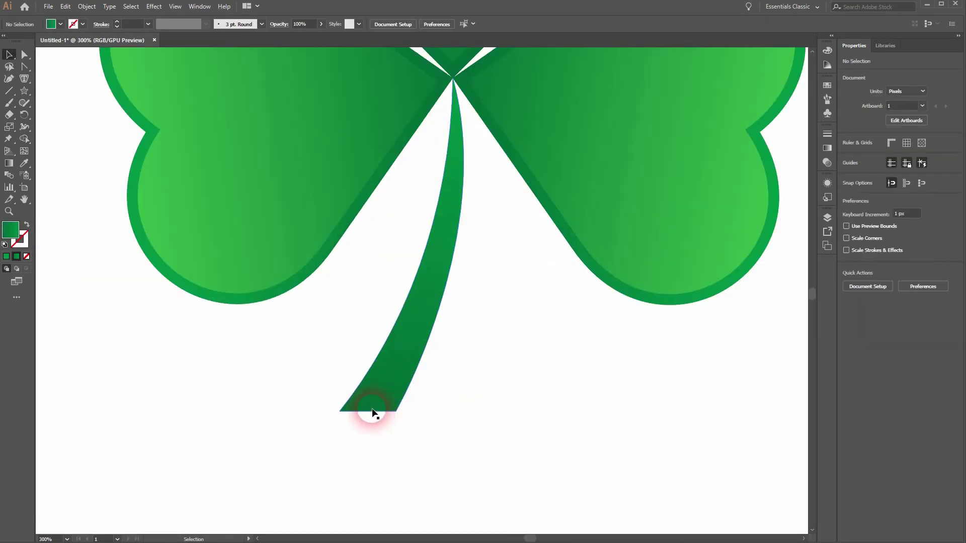
pyautogui.click(371, 411)
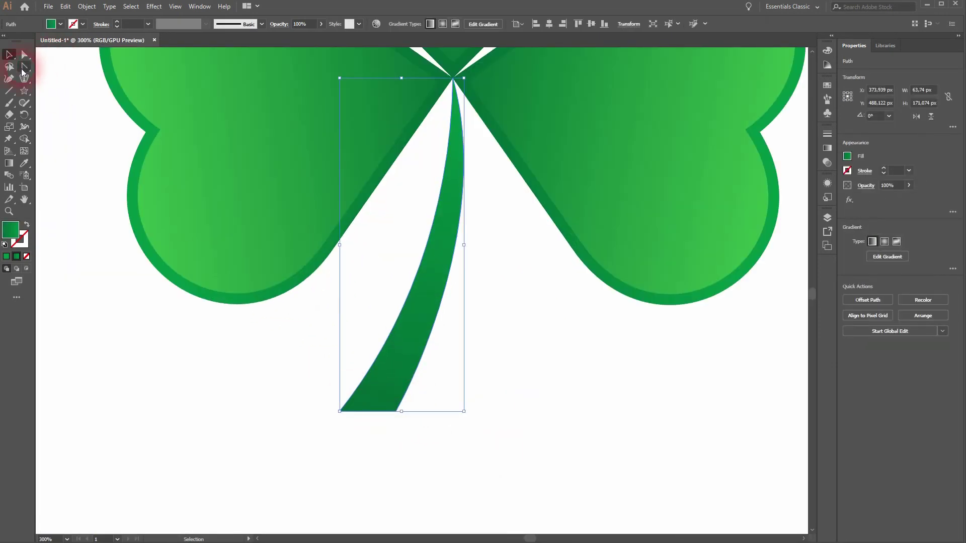
pyautogui.click(24, 66)
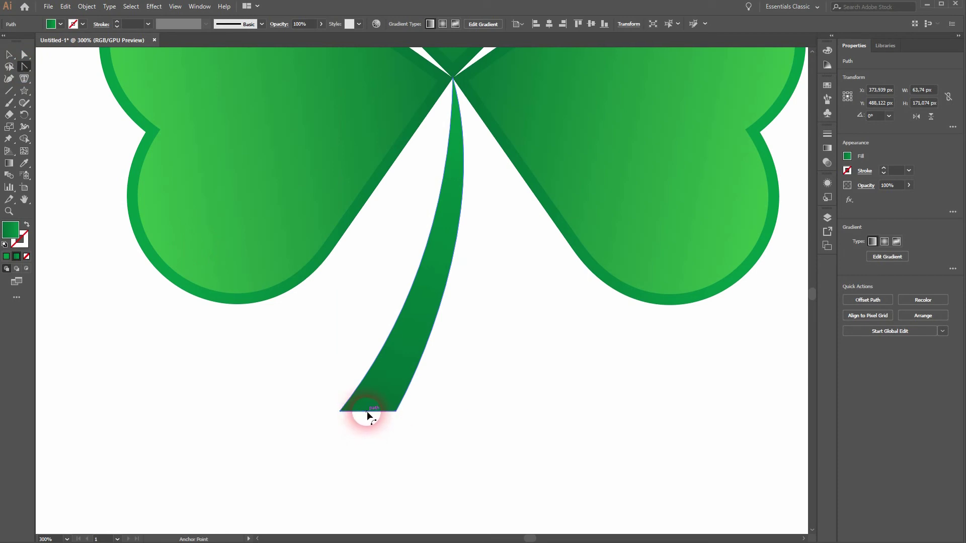
pyautogui.moveTo(364, 418); pyautogui.dragTo(365, 418)
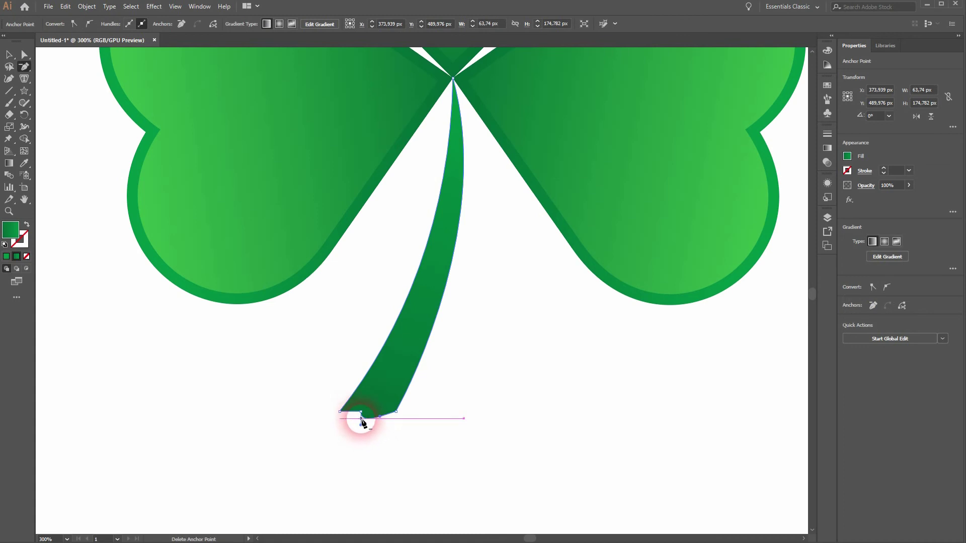
# - Delete the extra anchor point on the stem's bottom edge and clear the selection
pyautogui.press('-')
pyautogui.click(361, 412)
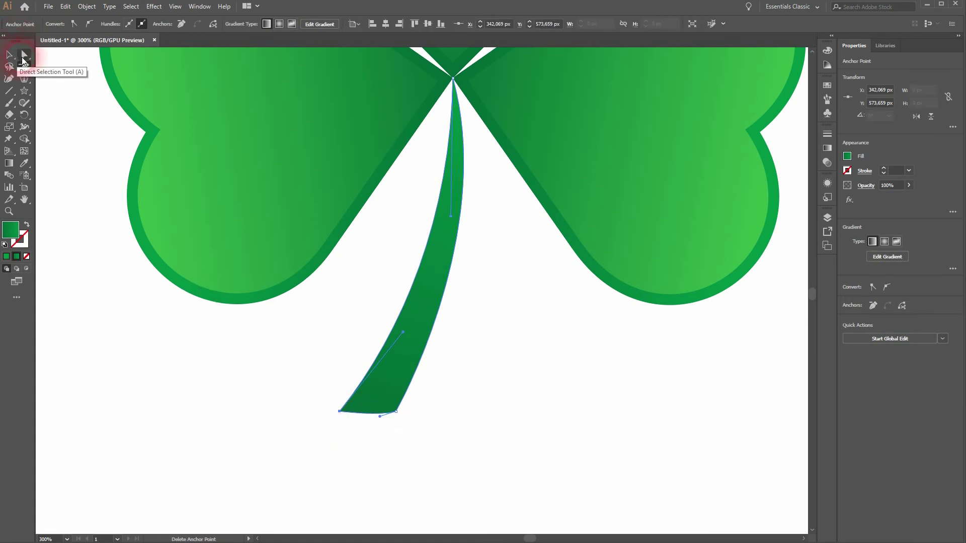
pyautogui.click(9, 55)
pyautogui.click(378, 493)
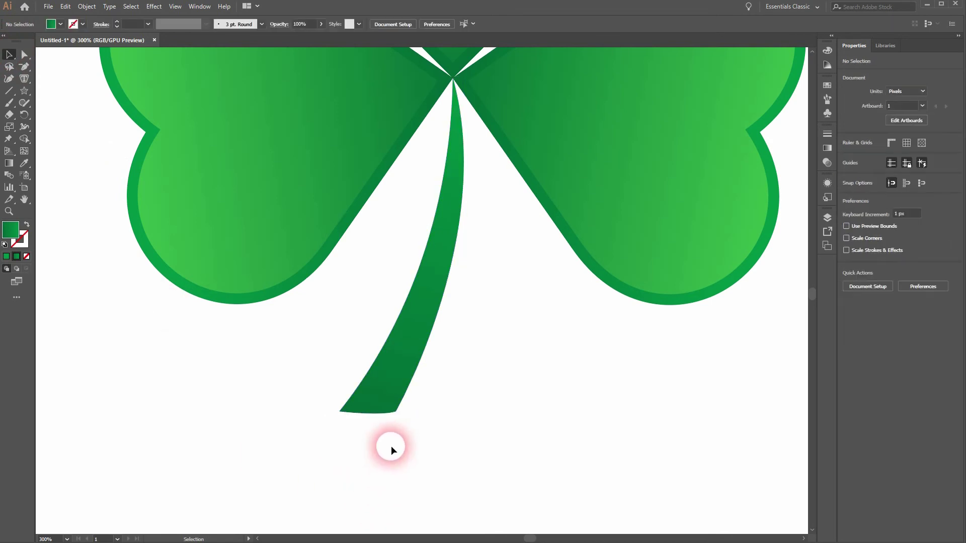
# - Bend the stem's bottom edge downward into a rounded end with the Anchor Point tool, and deselect the stem
pyautogui.moveTo(24, 67); pyautogui.dragTo(72, 103)
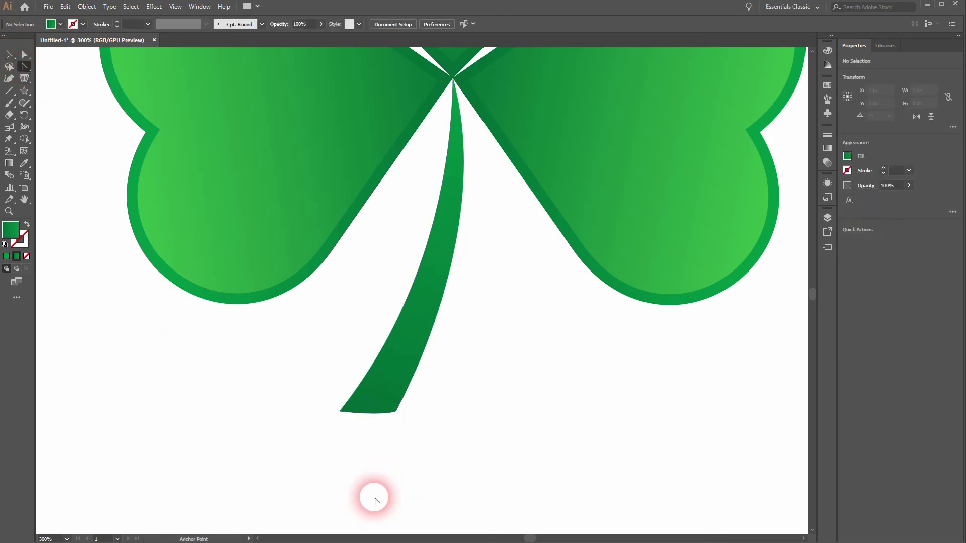
pyautogui.moveTo(363, 411); pyautogui.dragTo(366, 420)
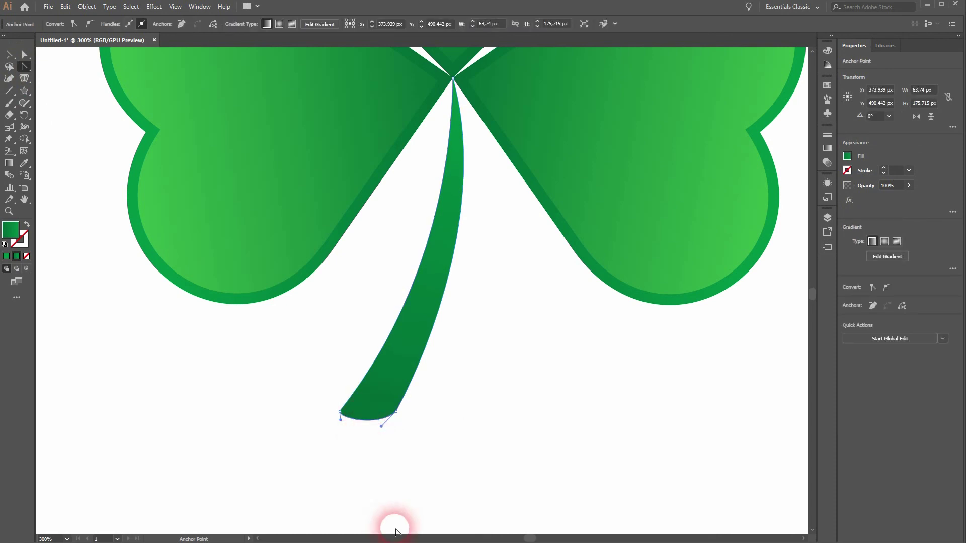
pyautogui.click(9, 54)
pyautogui.click(215, 440)
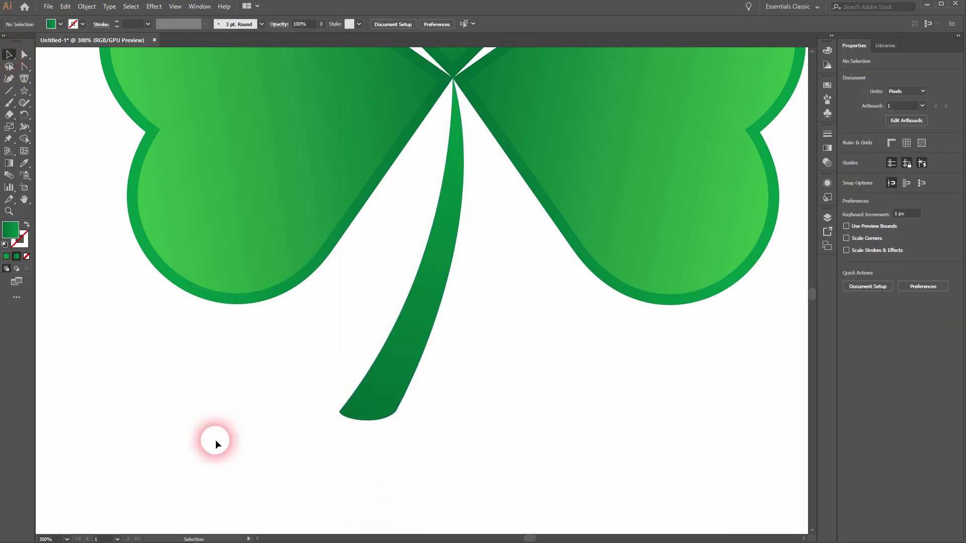
# - Fit the artboard in view, select all three leaves and the stem, and group them
pyautogui.hotkey('ctrl', '0')
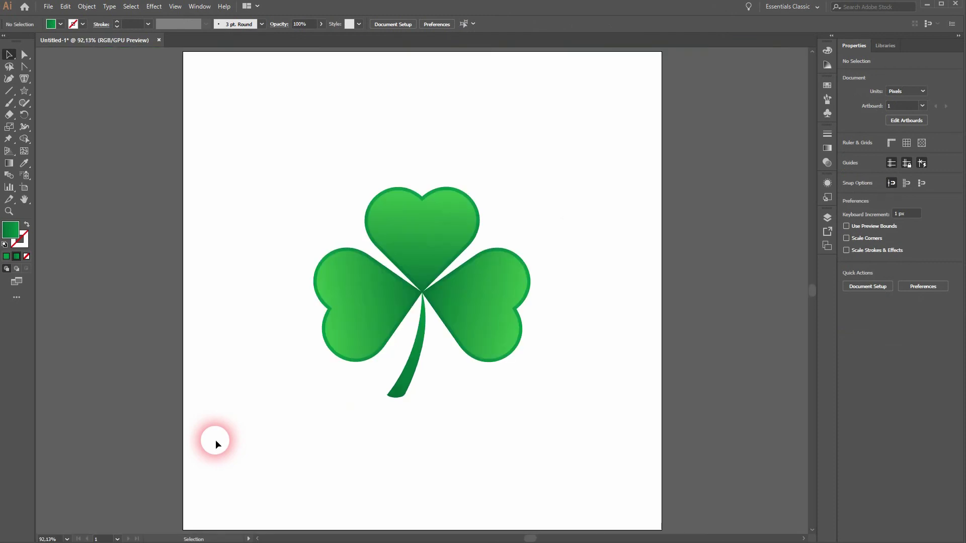
pyautogui.moveTo(280, 451); pyautogui.dragTo(605, 191)
pyautogui.rightClick(436, 242)
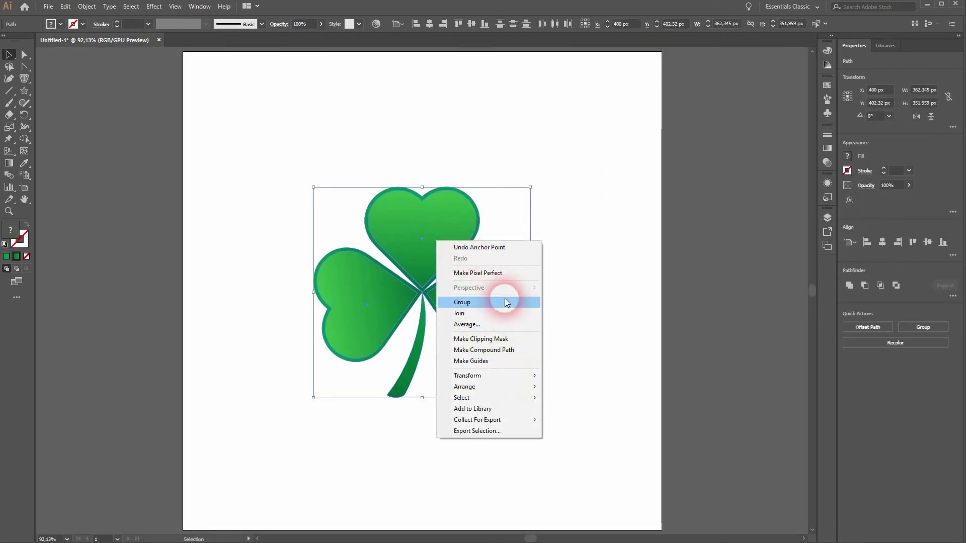
pyautogui.click(500, 305)
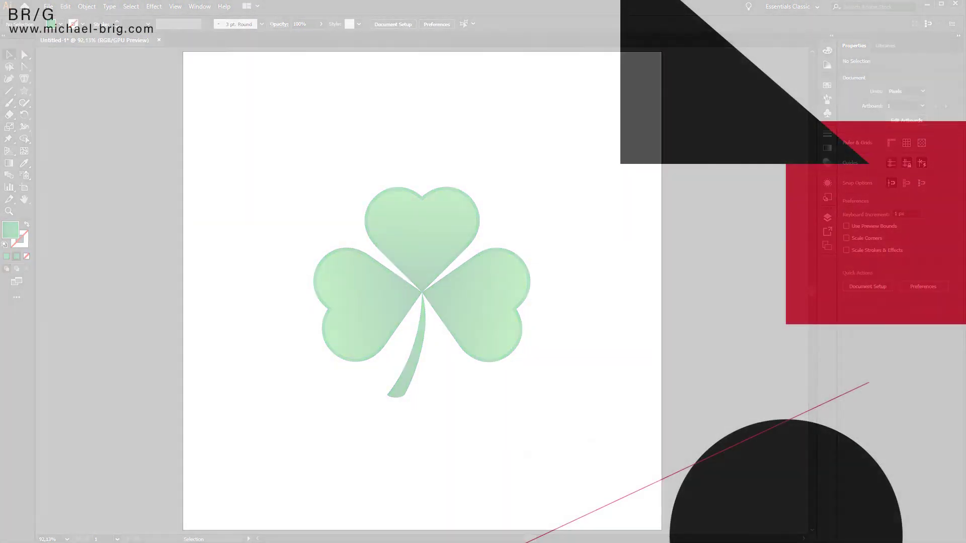